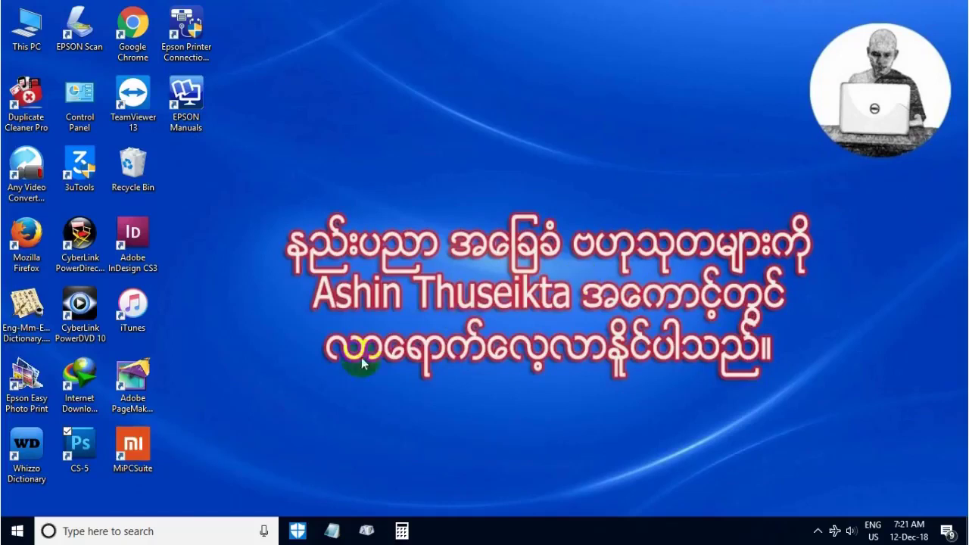
Launch Photoshop CS5 from its desktop shortcut.
left_click(79, 451)
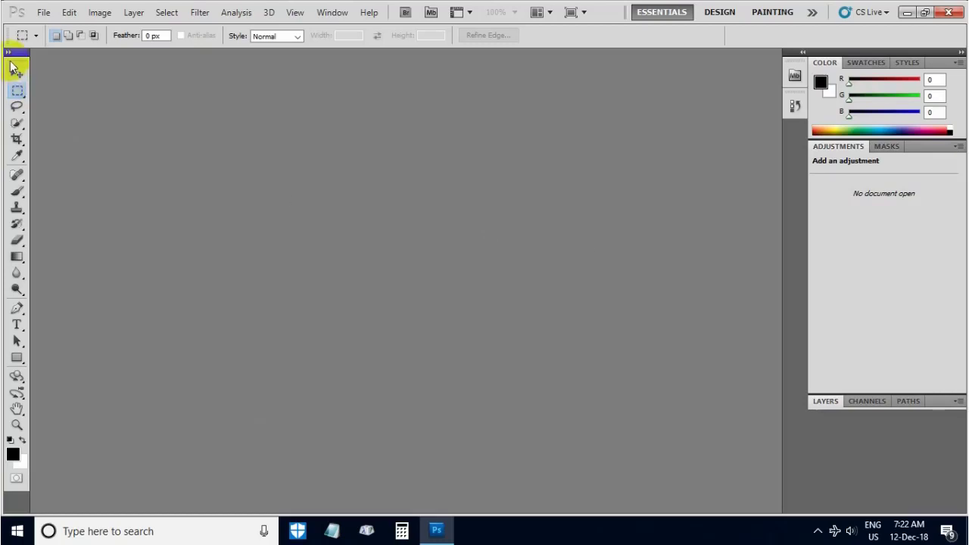
Float the toolbox and close the Swatches and Styles panels.
mouse_move(18, 65)
left_mouse_down()
mouse_move(171, 85)
mouse_move(424, 82)
mouse_move(78, 77)
mouse_move(154, 73)
left_mouse_up()
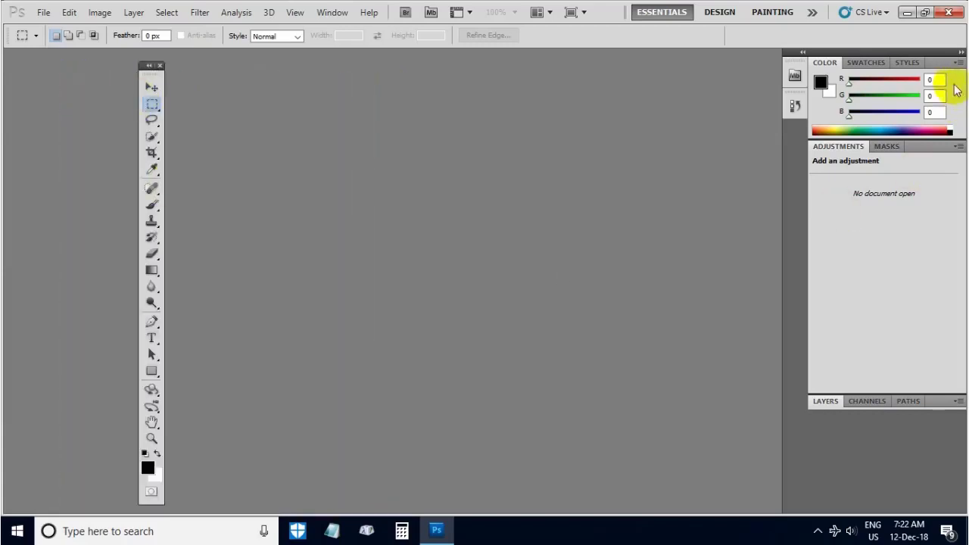
mouse_move(914, 60)
left_mouse_down()
mouse_move(772, 121)
mouse_move(636, 140)
left_mouse_up()
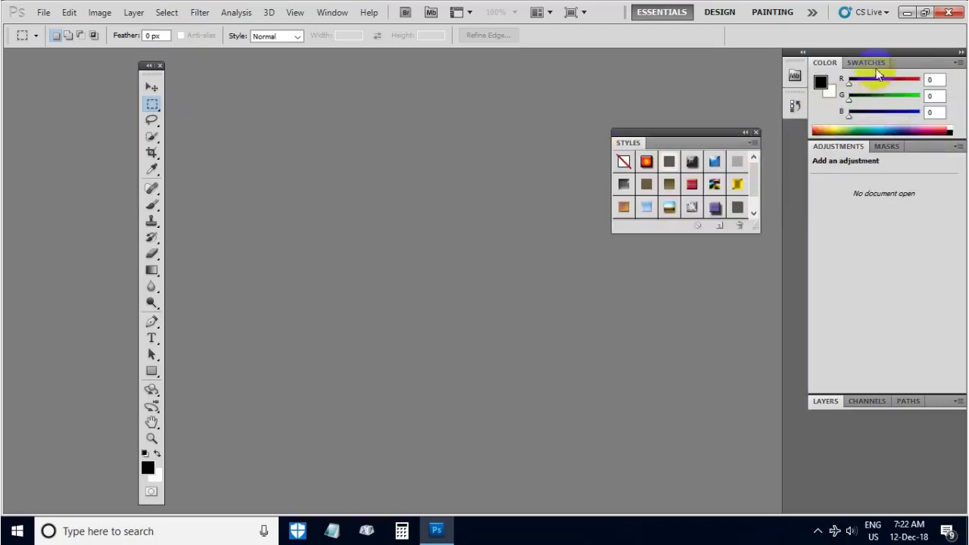
mouse_move(871, 60)
left_mouse_down()
mouse_move(591, 103)
mouse_move(456, 105)
left_mouse_up()
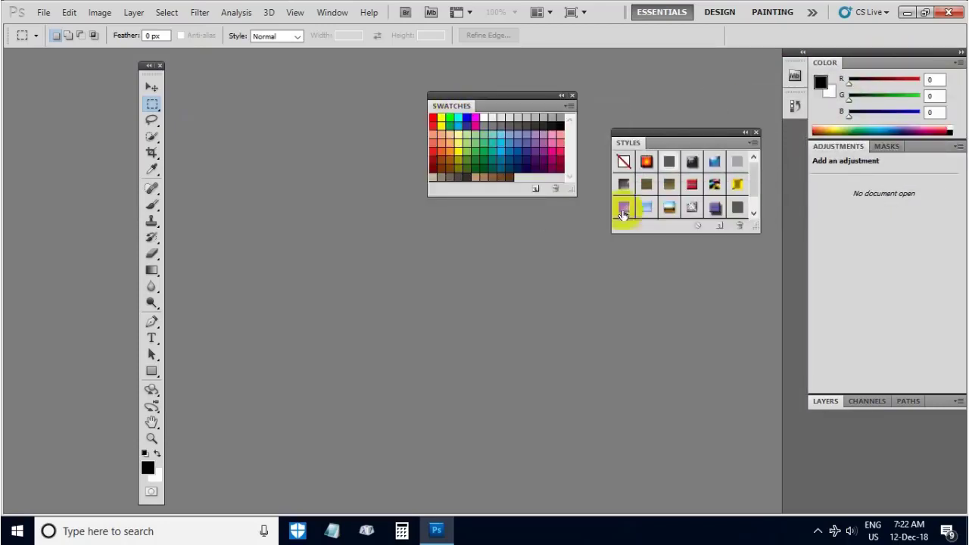
mouse_move(695, 133)
left_mouse_down()
mouse_move(942, 165)
mouse_move(926, 152)
mouse_move(728, 155)
left_mouse_up()
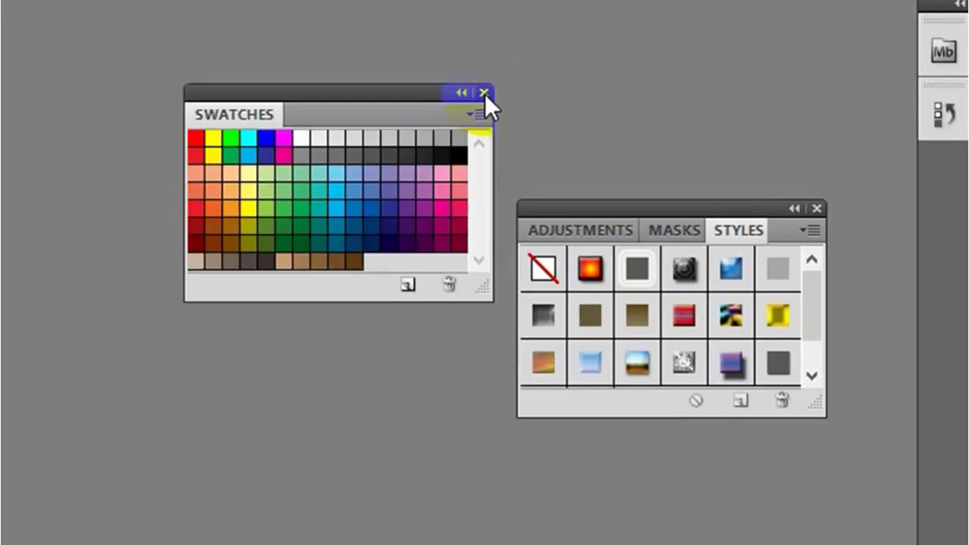
left_click(573, 96)
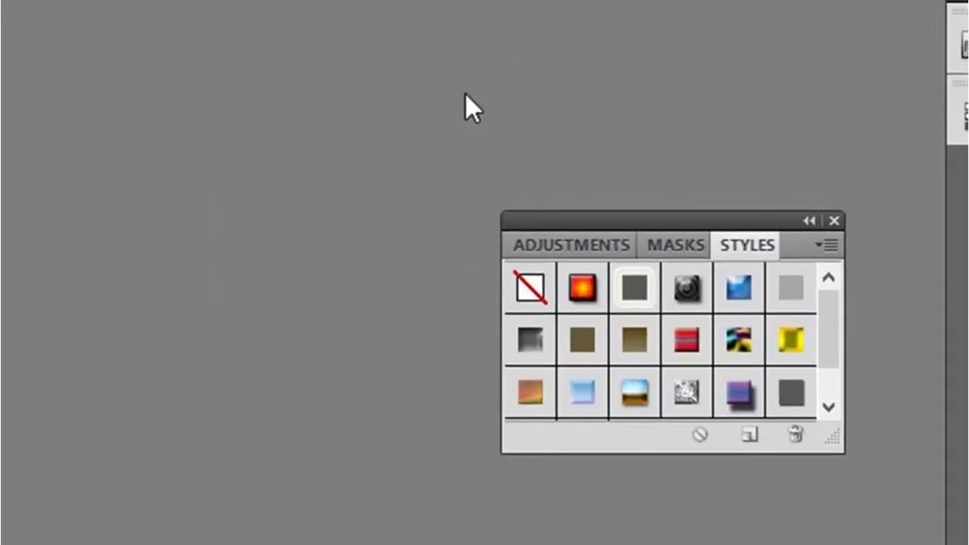
left_click(834, 219)
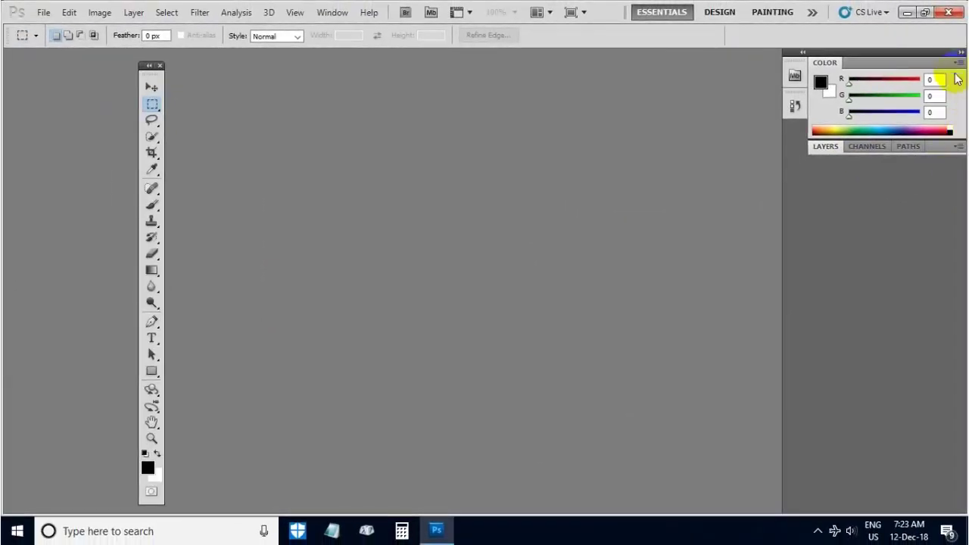
Close the Color panel group and collapse the remaining panels to icons.
left_click(957, 65)
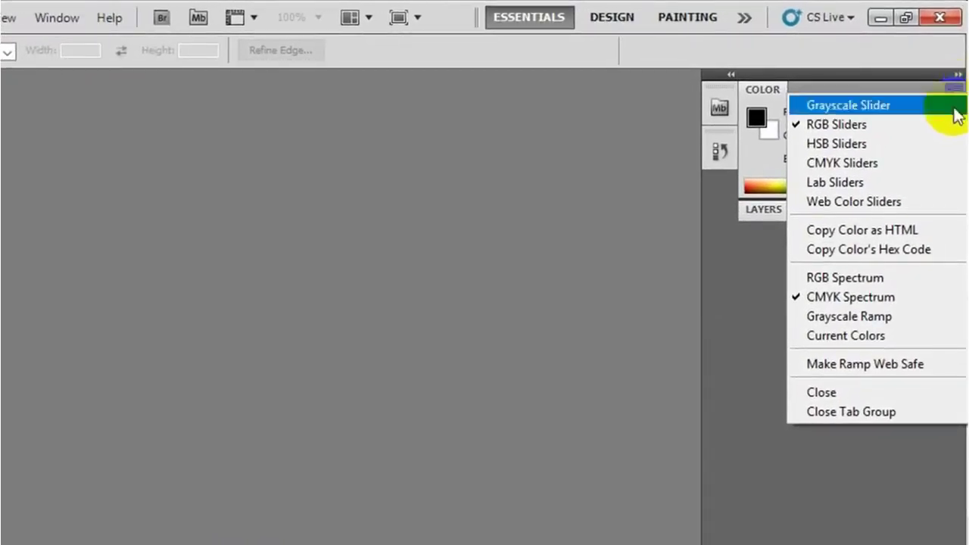
left_click(868, 413)
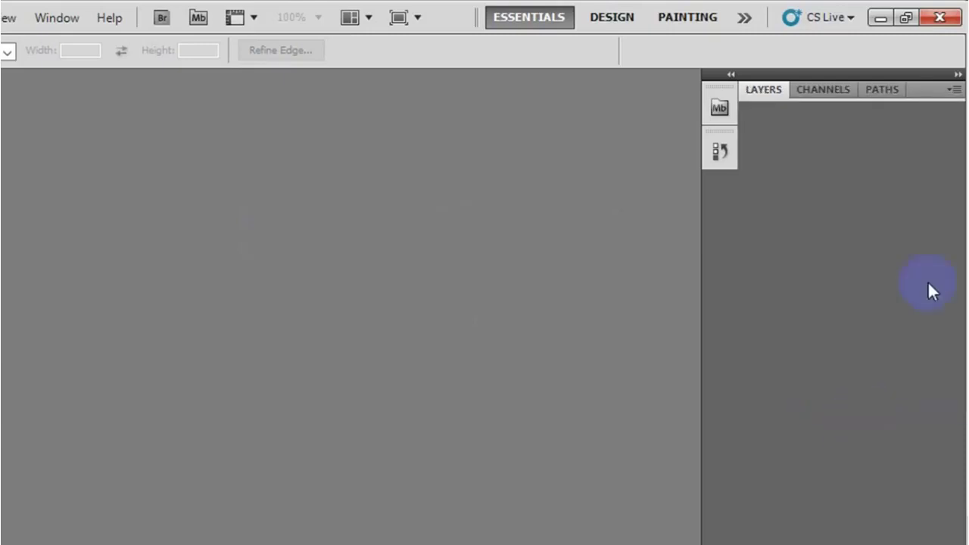
left_click(961, 54)
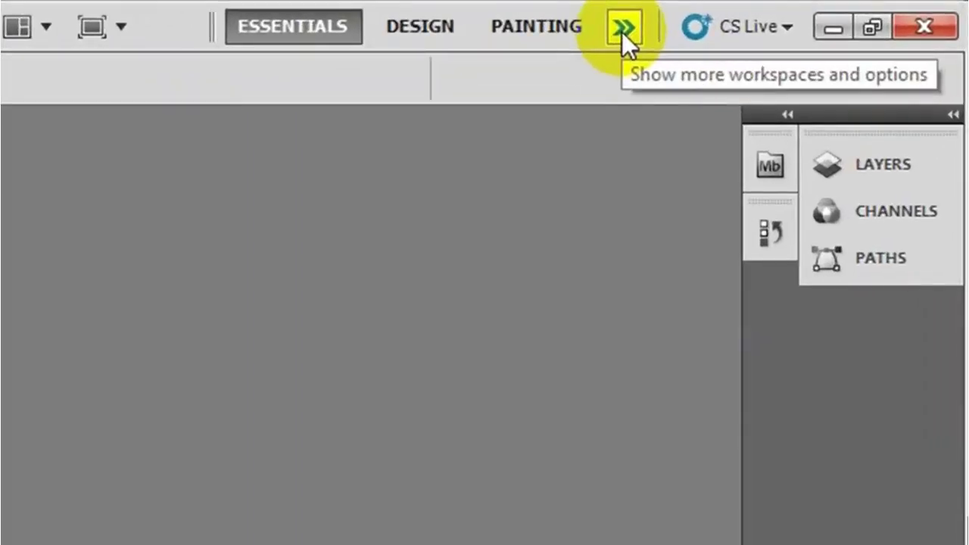
Reset the Essentials workspace, float the panels and toolbox to test, then reset Essentials again.
left_click(621, 30)
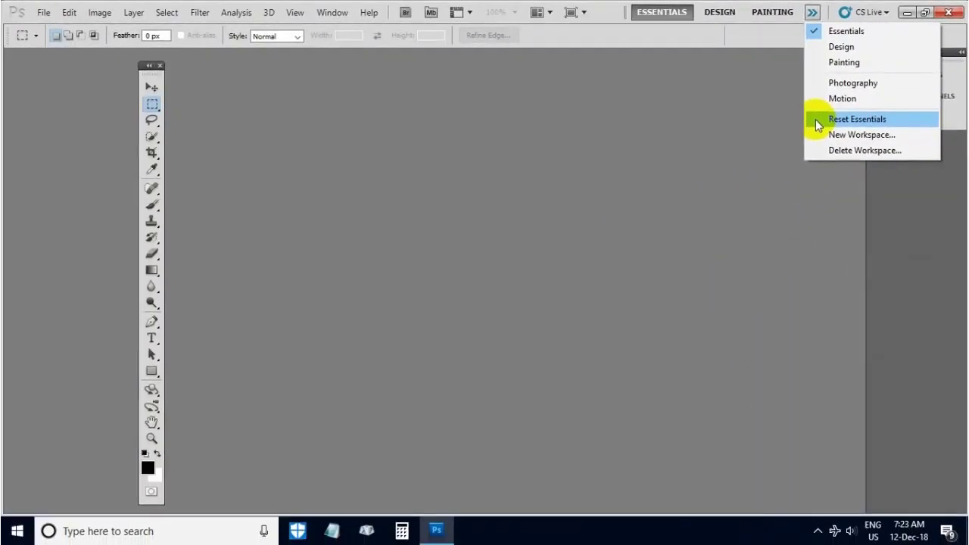
left_click(817, 124)
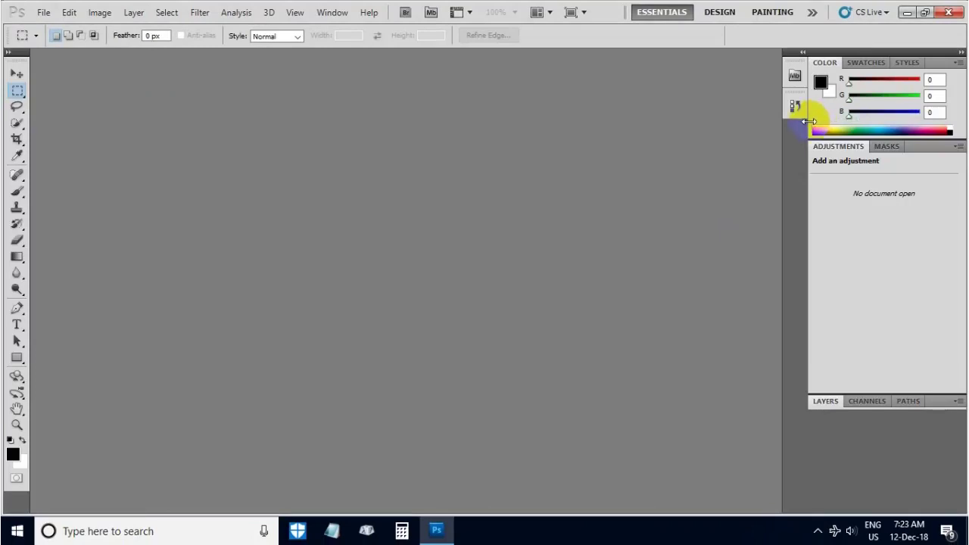
left_click_drag(905, 51, 566, 87)
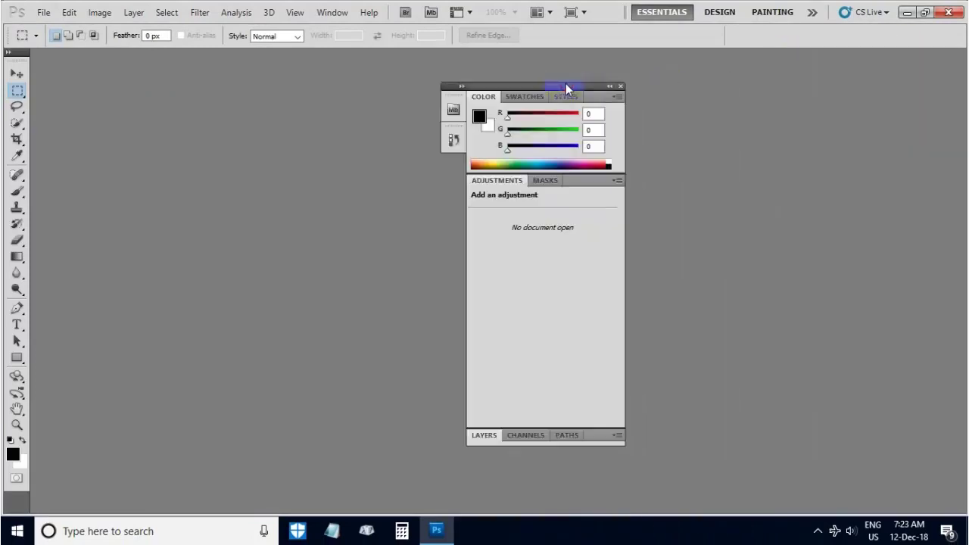
left_click_drag(17, 54, 254, 66)
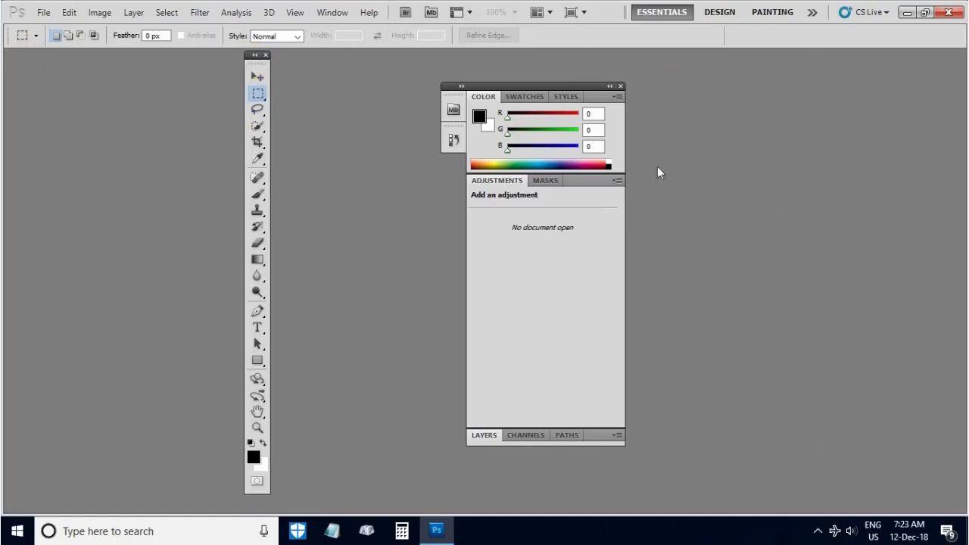
left_click(812, 13)
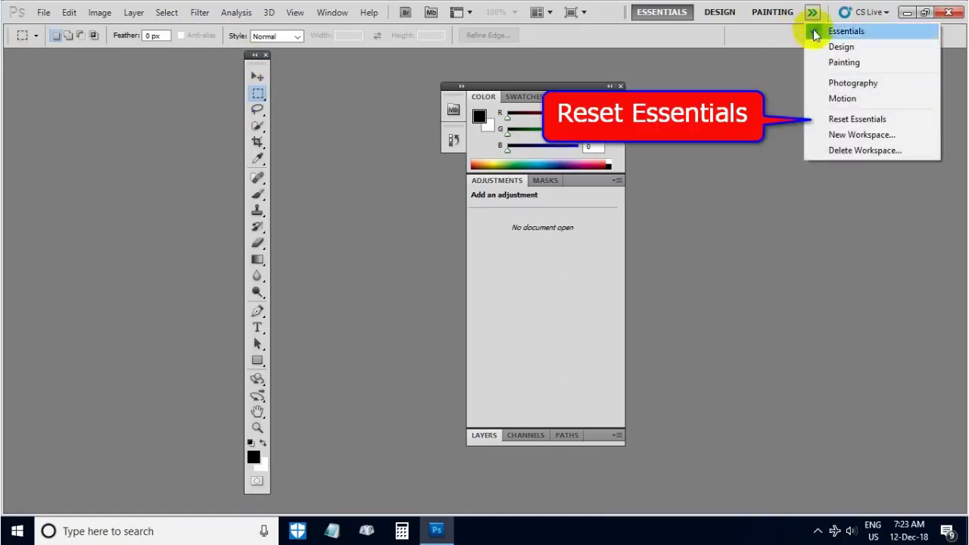
left_click(814, 131)
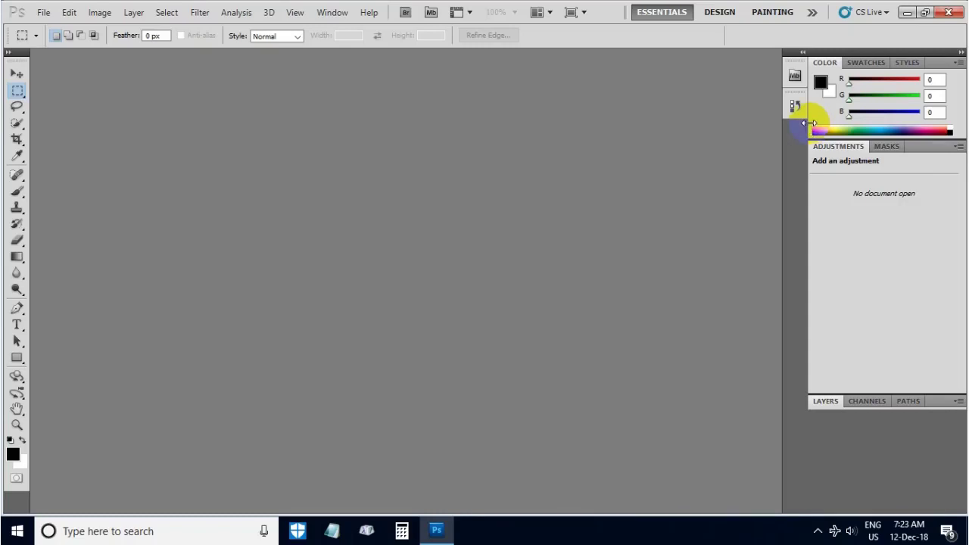
left_click(44, 14)
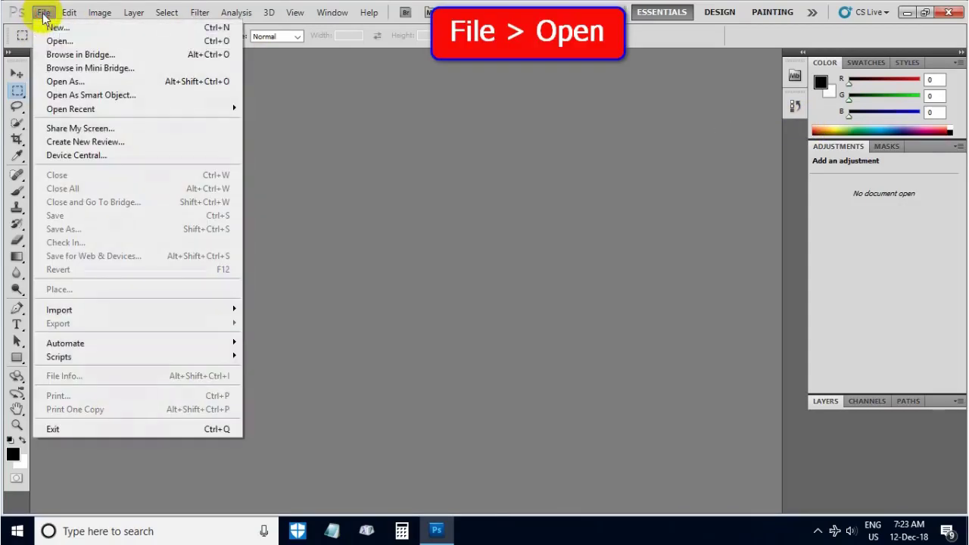
left_click(57, 41)
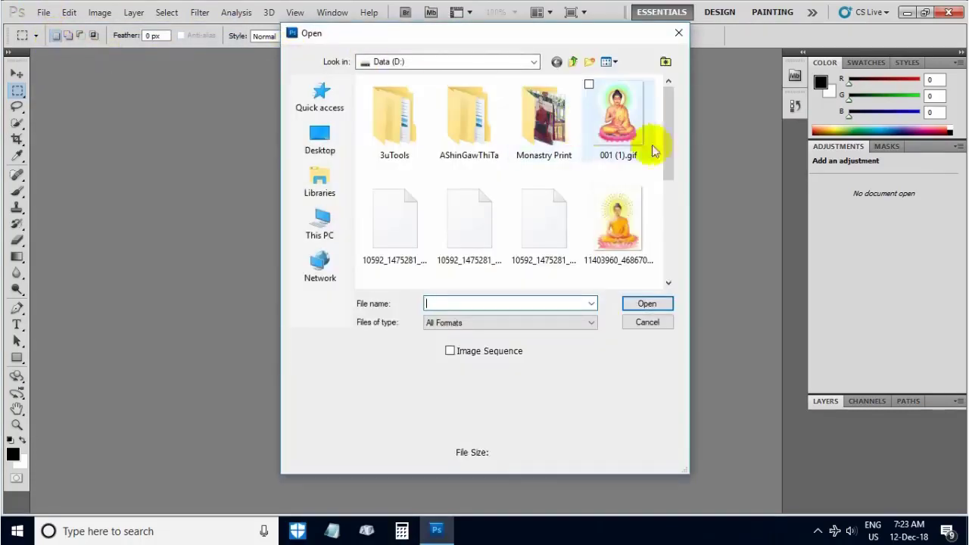
left_click_drag(670, 151, 718, 250)
left_click(395, 212)
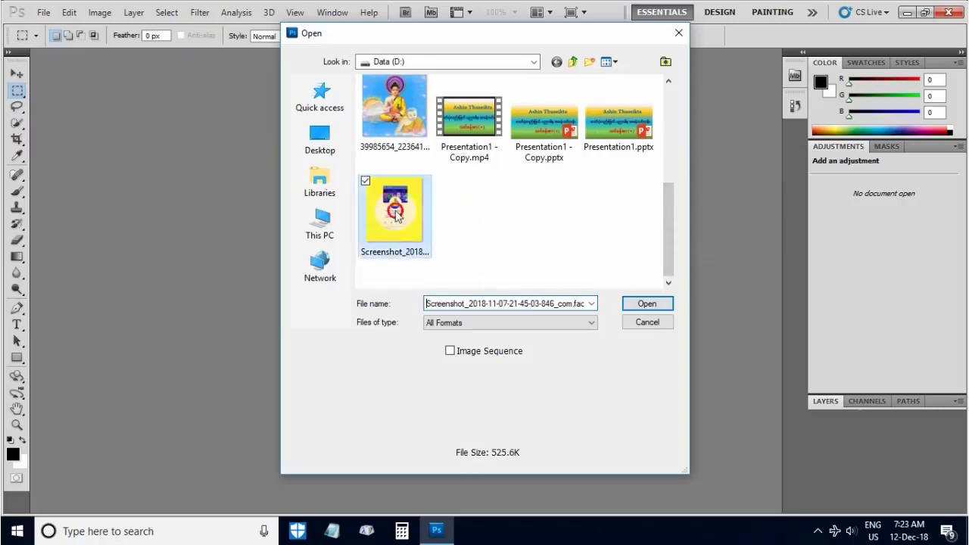
left_click(642, 304)
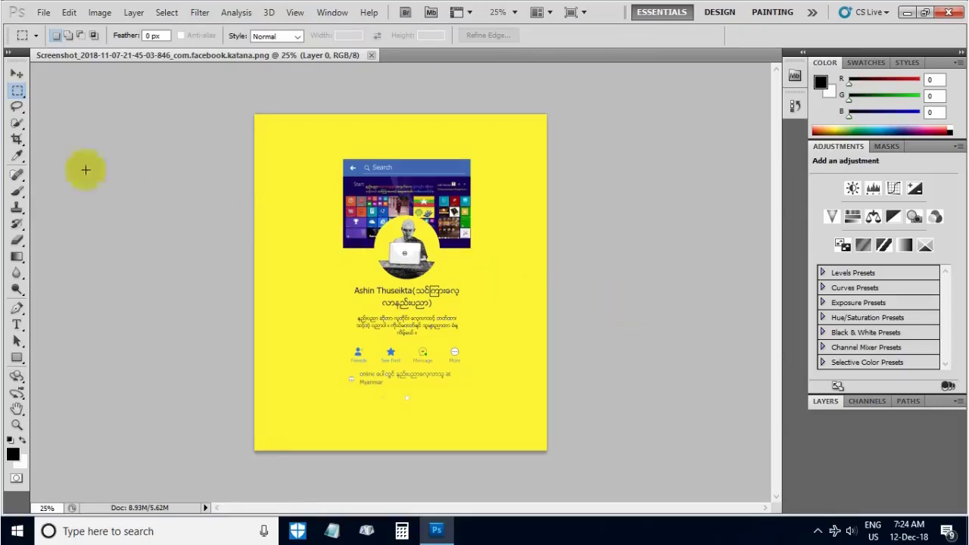
Float the toolbox, try the Elliptical Marquee, then return to the Rectangular Marquee Tool.
left_click_drag(21, 63, 62, 86)
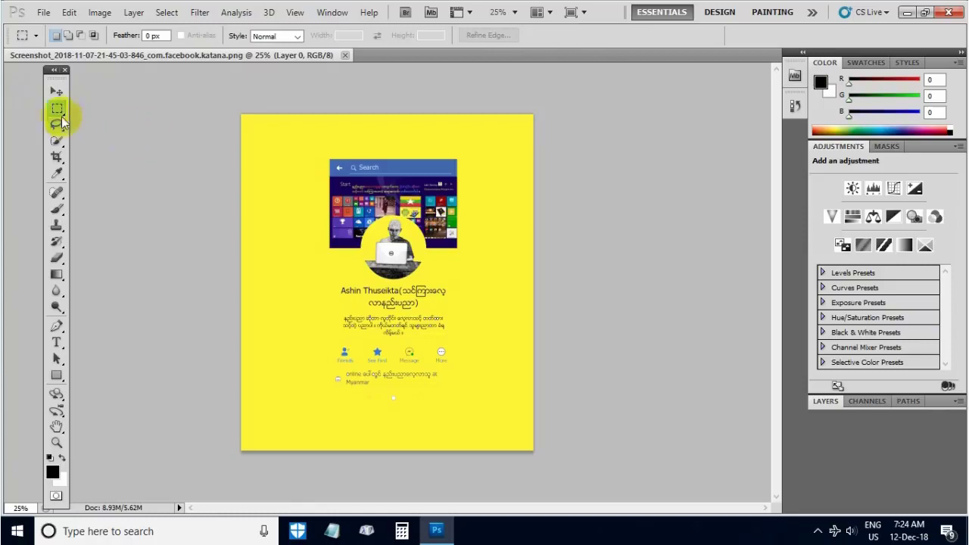
right_click(60, 112)
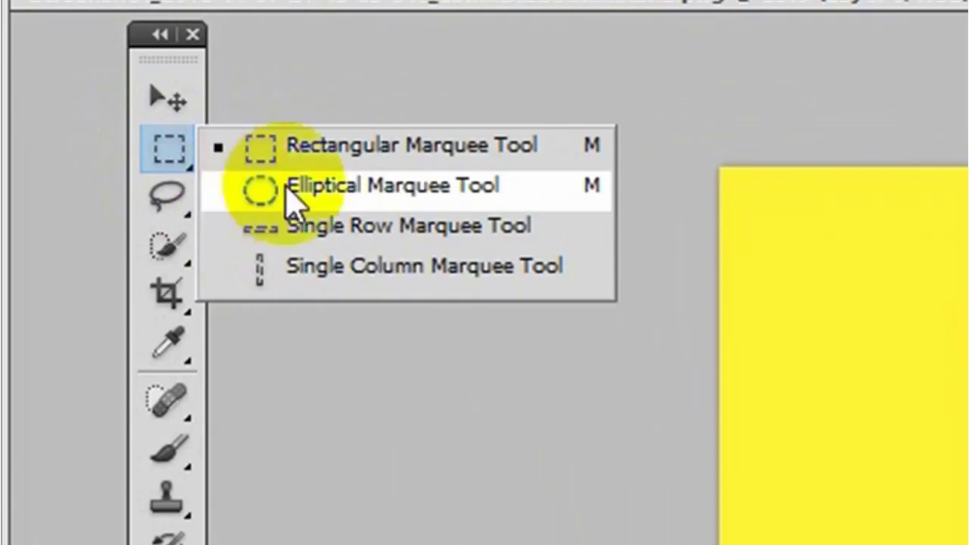
left_click(238, 198)
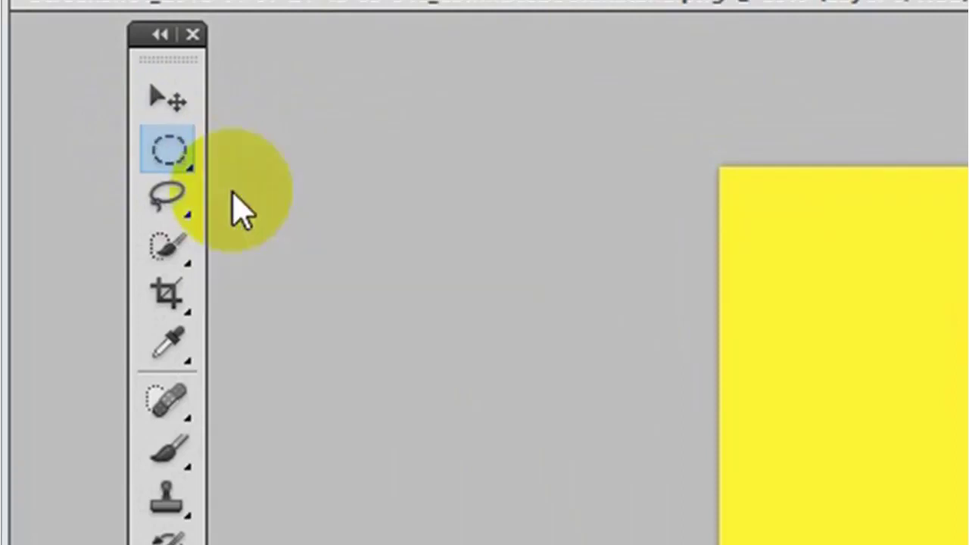
right_click(184, 157)
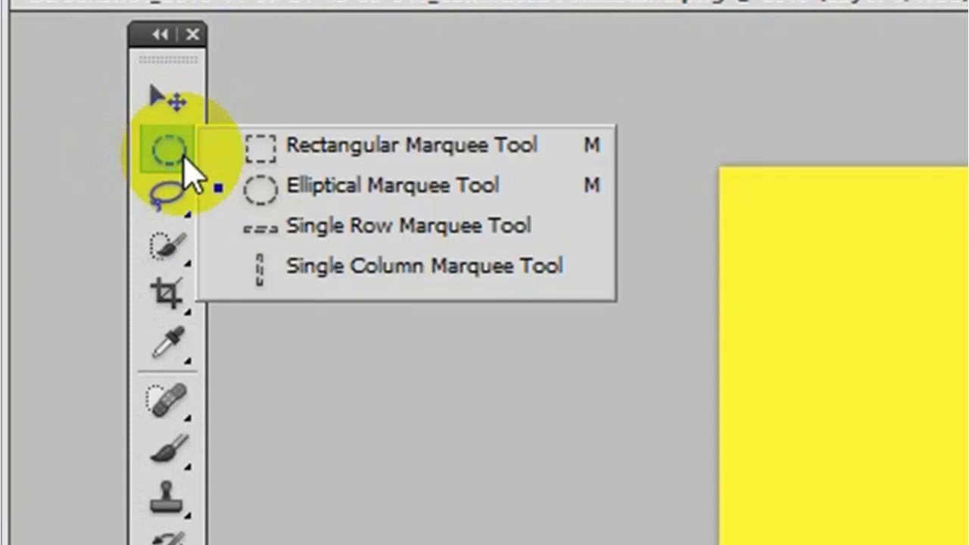
left_click(293, 149)
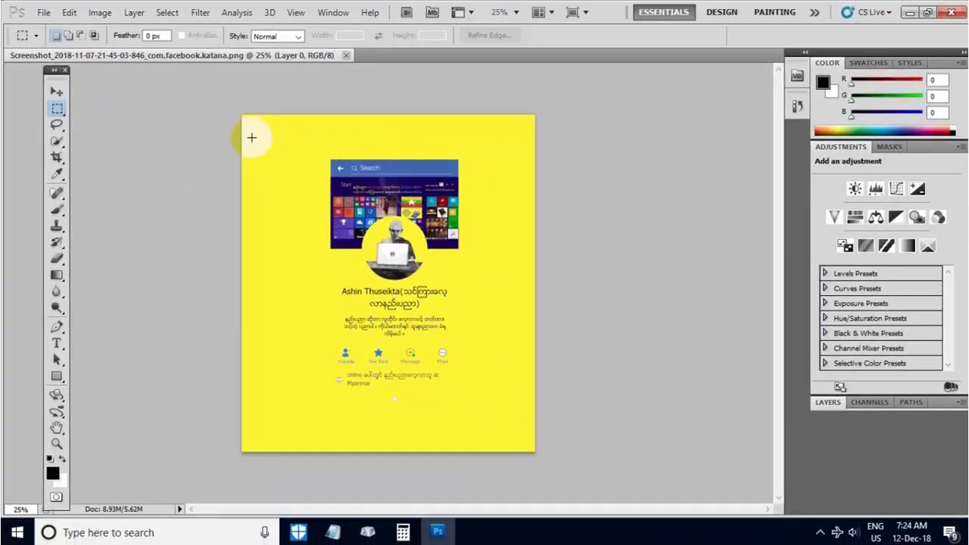
left_click_drag(251, 137, 356, 237)
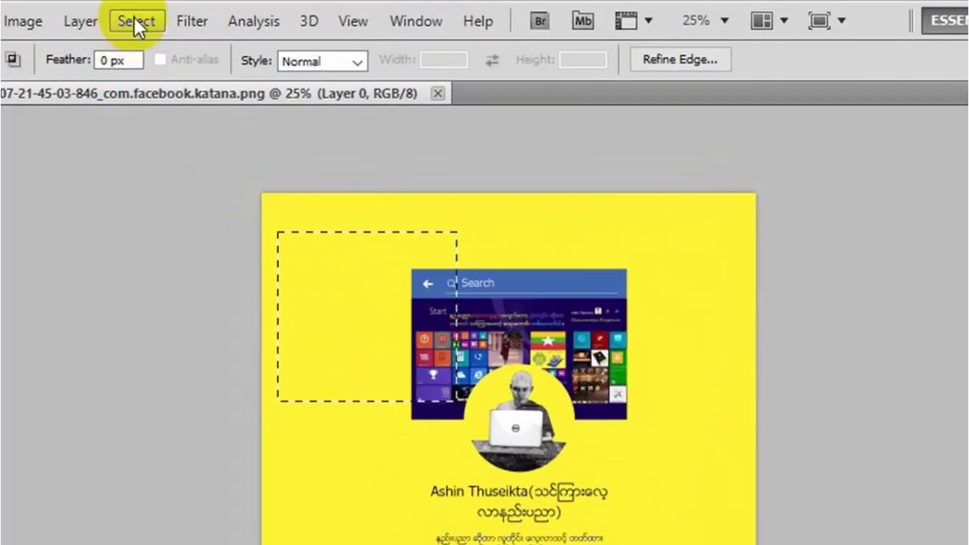
left_click(134, 17)
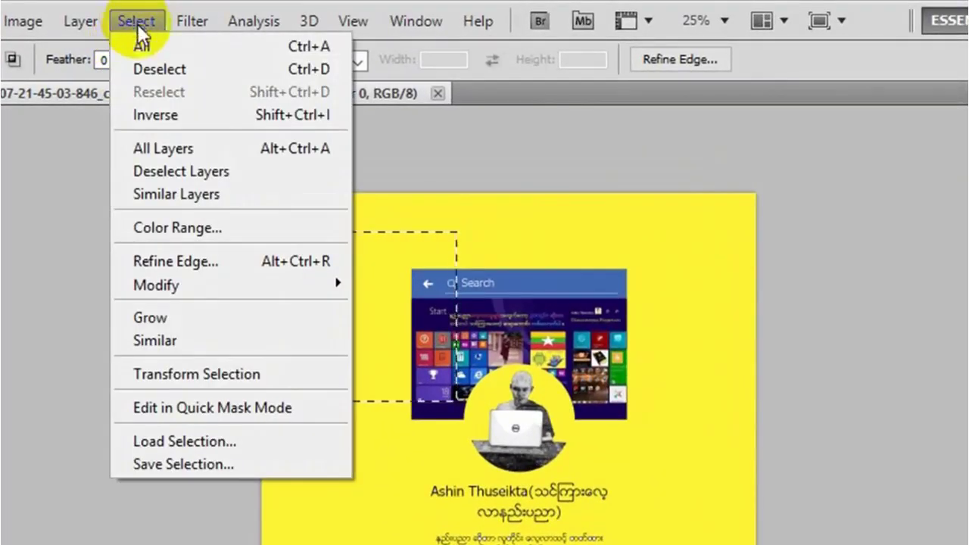
left_click(160, 73)
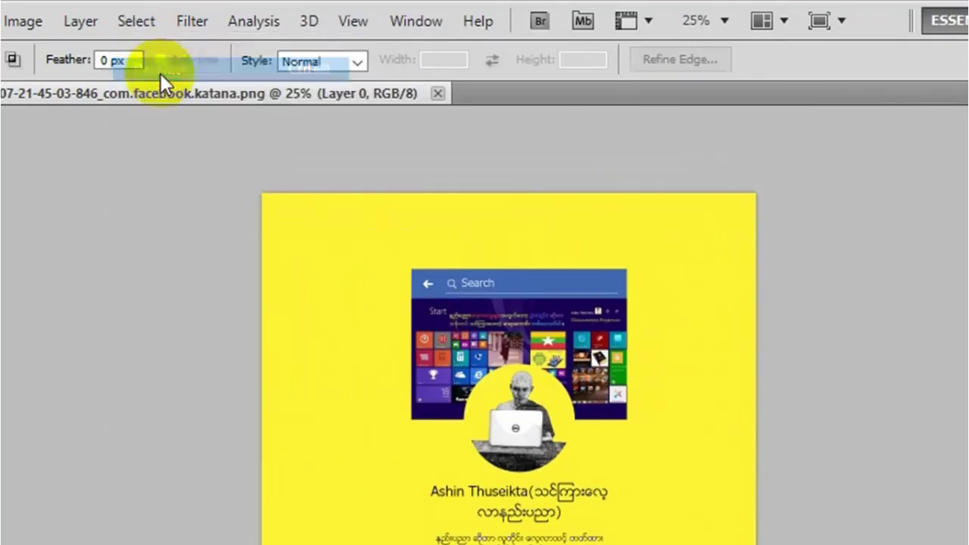
left_click_drag(307, 220, 469, 338)
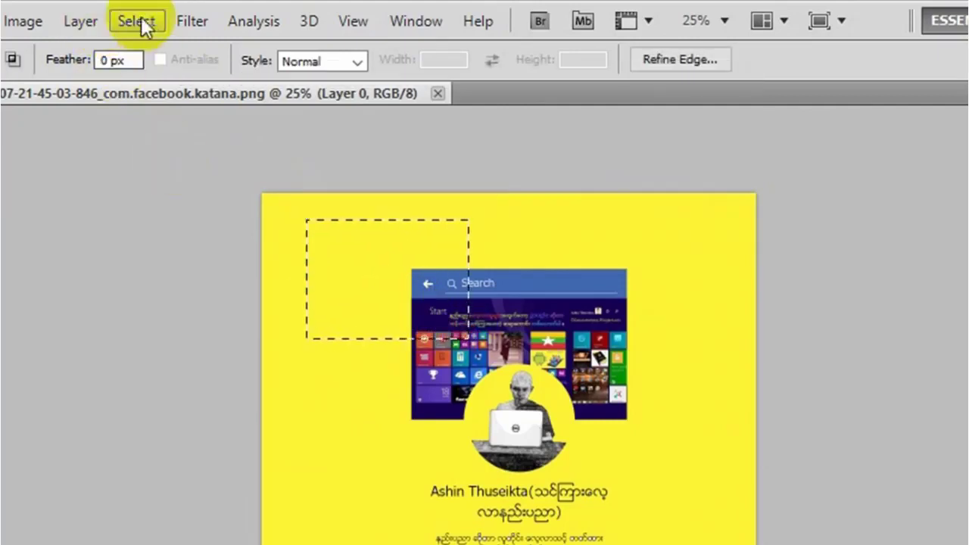
left_click(146, 21)
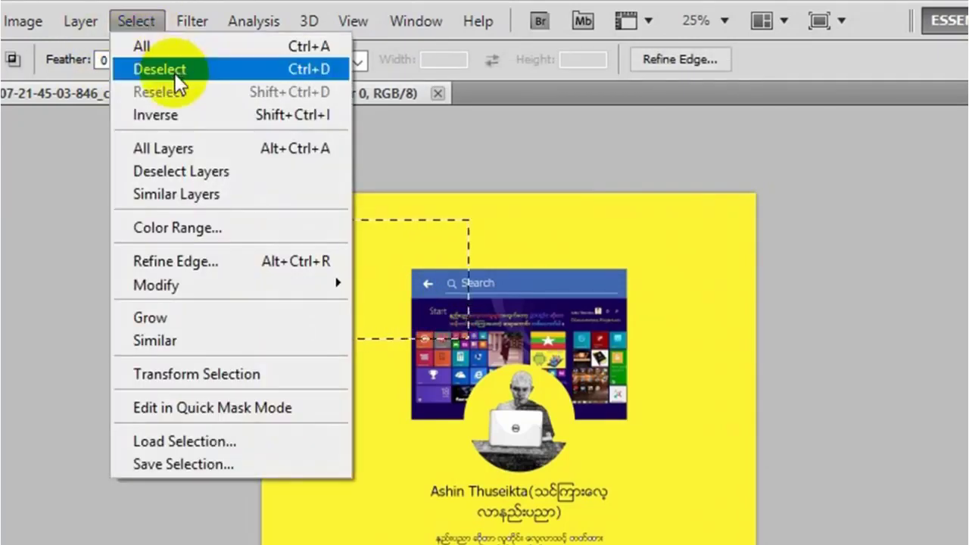
left_click(174, 73)
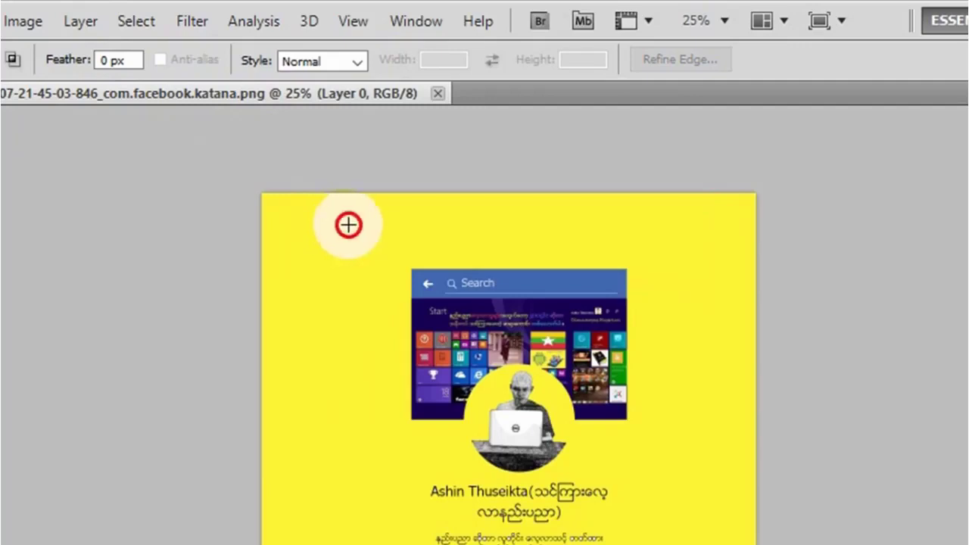
left_click_drag(348, 224, 547, 316)
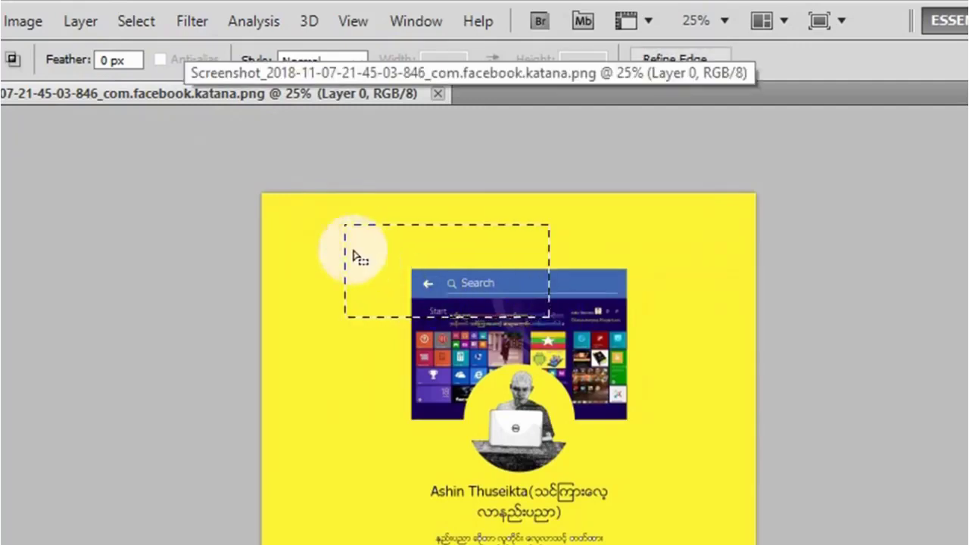
left_click(145, 26)
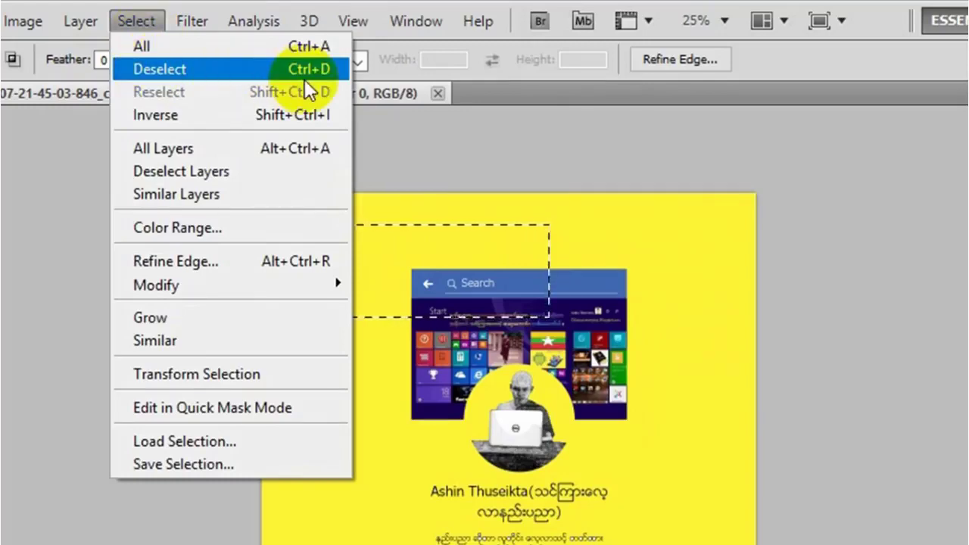
left_click(420, 298)
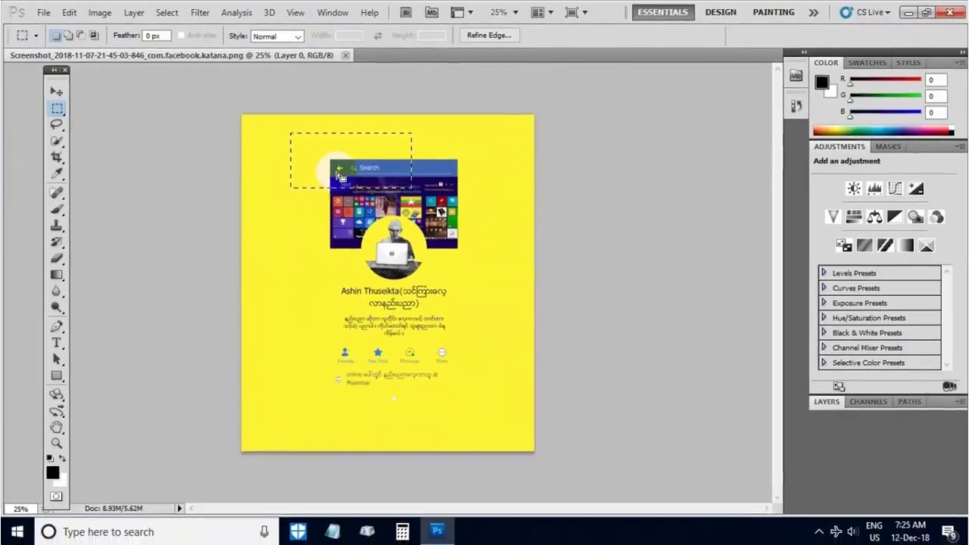
key("ctrl+d")
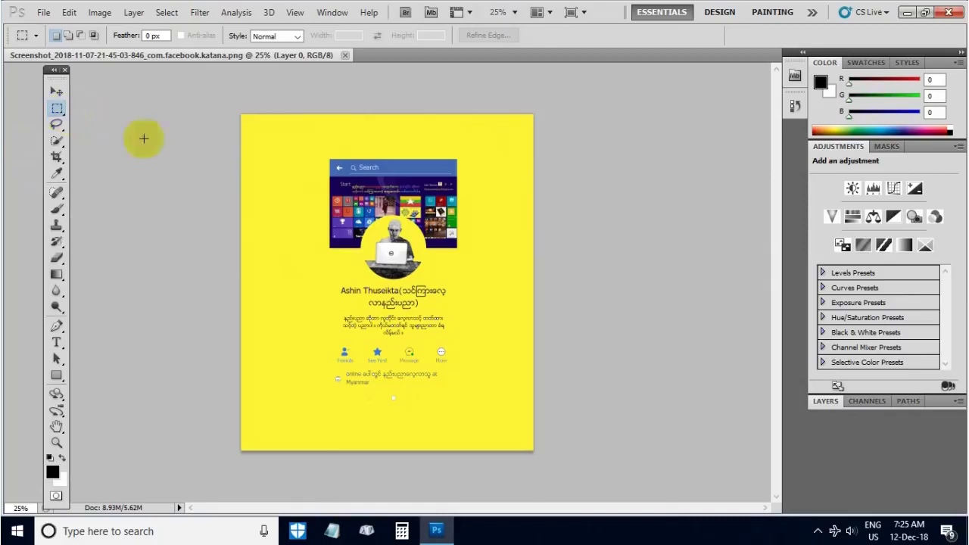
left_click_drag(256, 133, 471, 182)
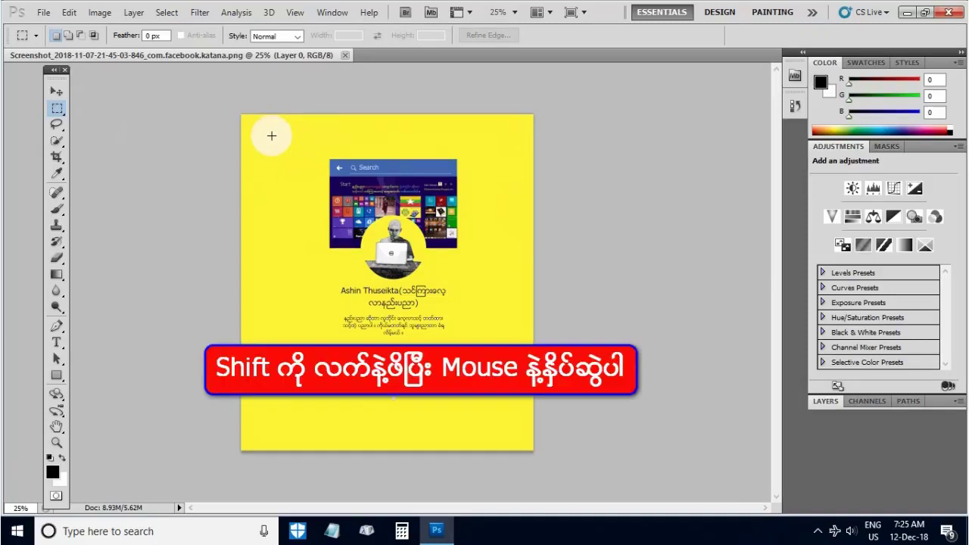
left_click_drag(272, 137, 480, 344)
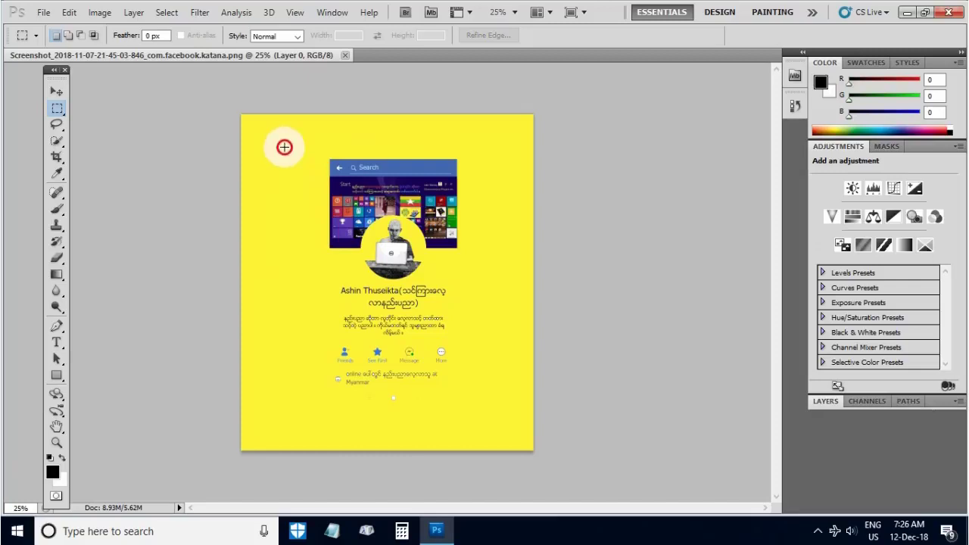
left_click_drag(283, 147, 474, 335)
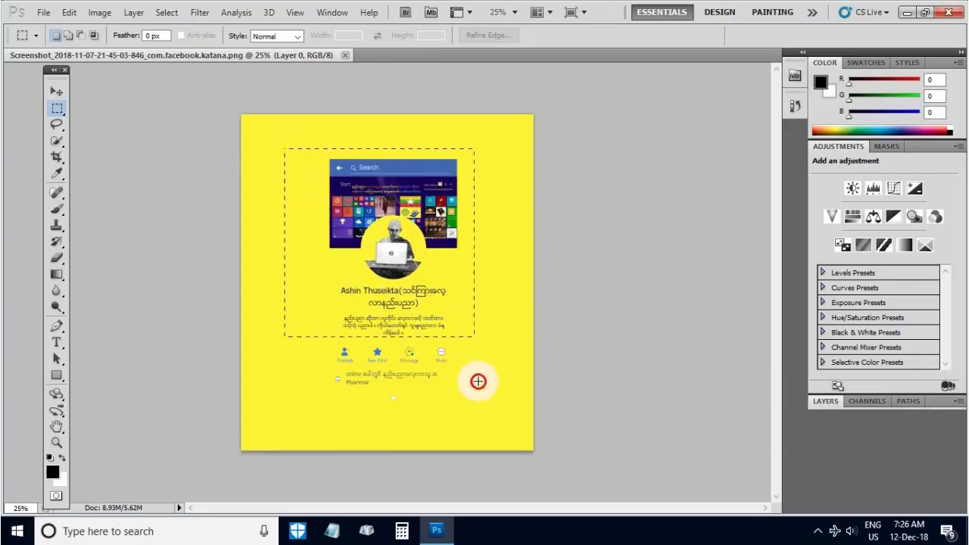
left_click_drag(477, 381, 496, 397)
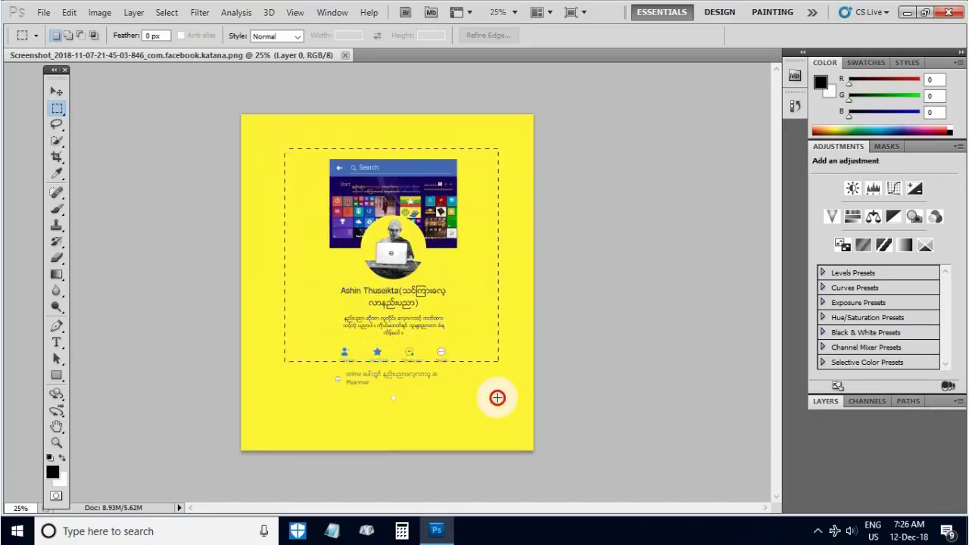
left_click_drag(497, 398, 496, 397)
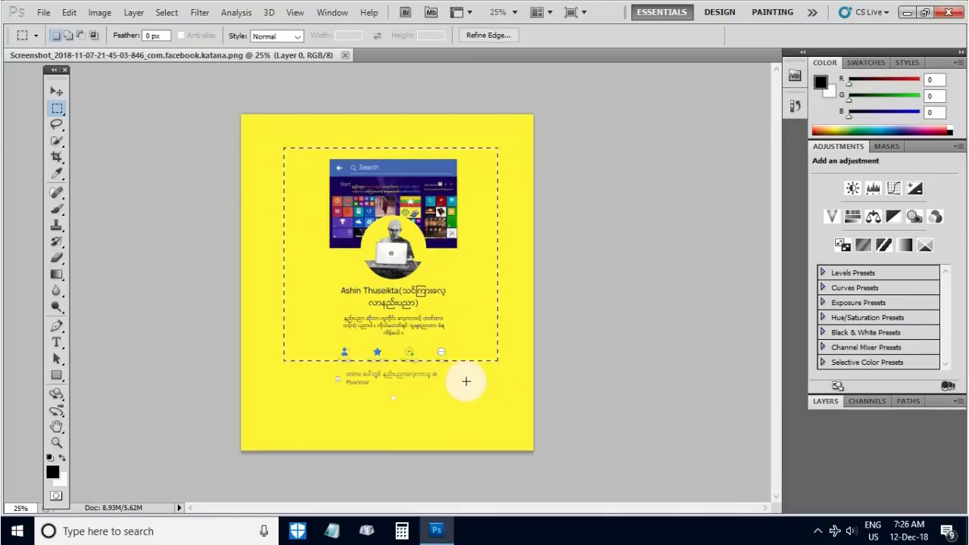
left_click(465, 382)
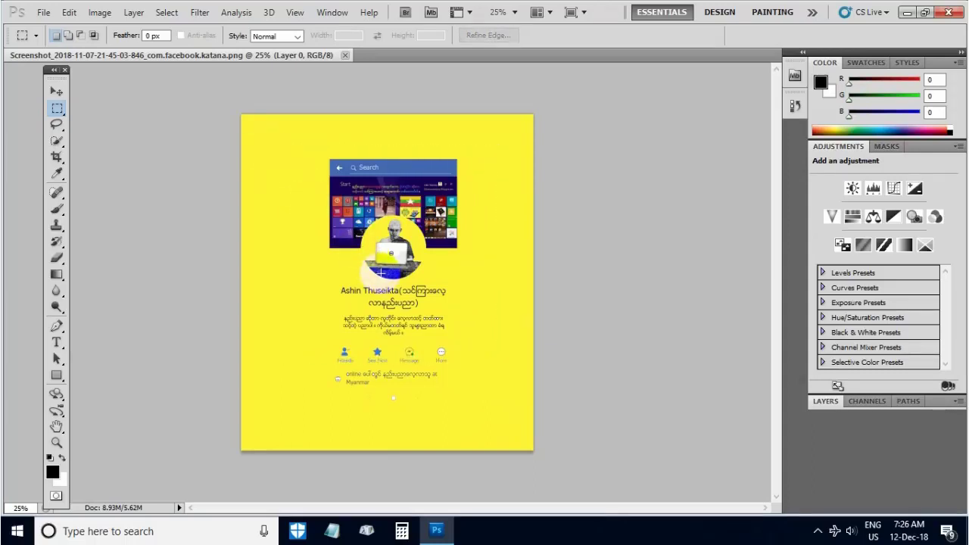
left_click(387, 258)
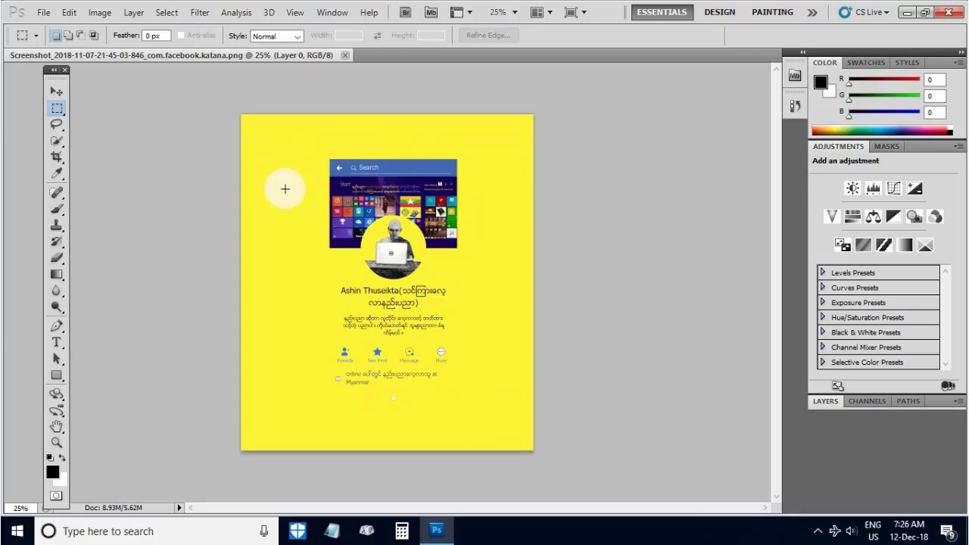
key("alt+shift")
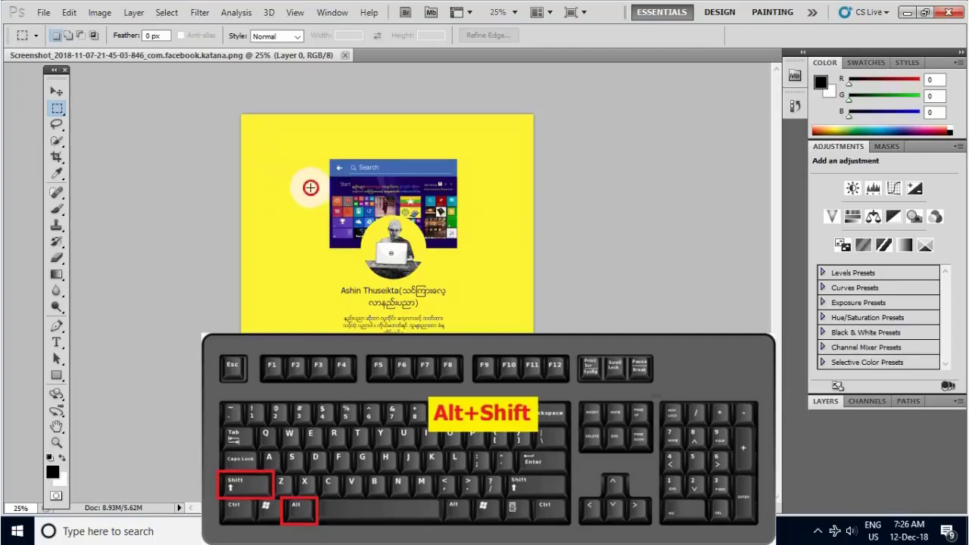
left_click_drag(311, 187, 399, 277)
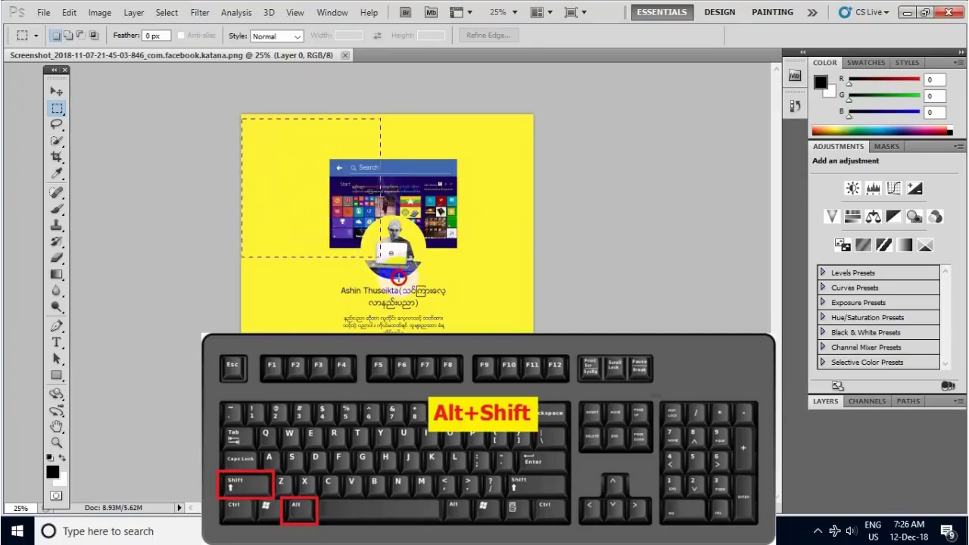
left_click_drag(398, 277, 398, 277)
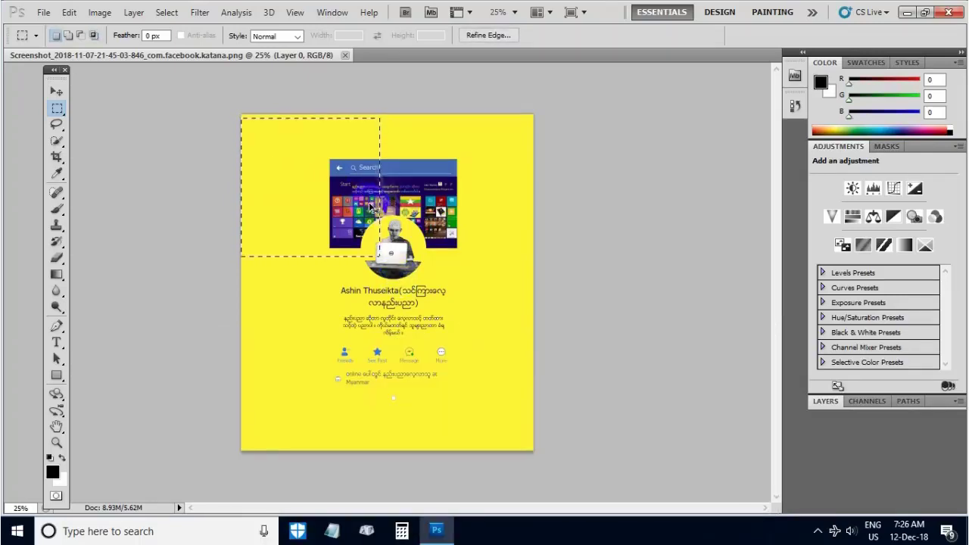
left_click(371, 206)
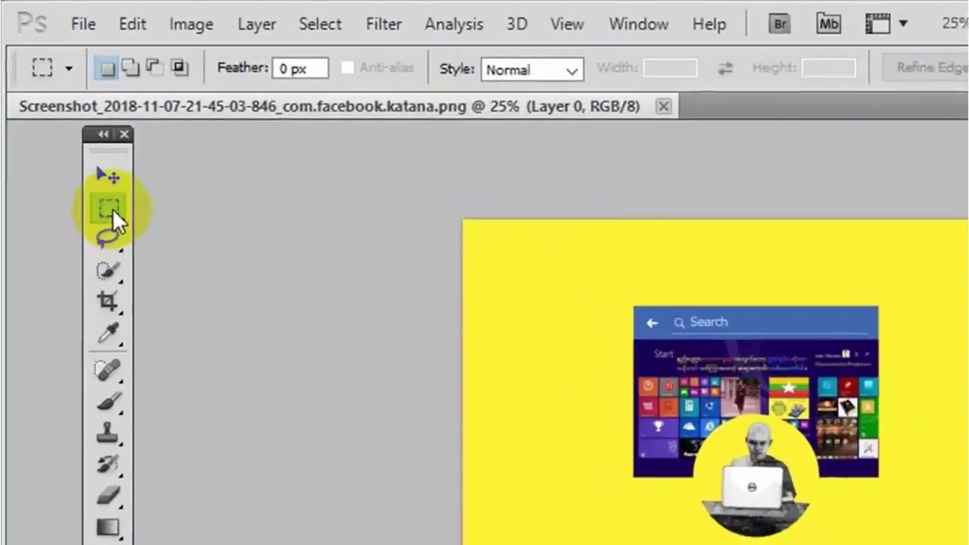
Switch to the Elliptical Marquee and try an ellipse around the profile area, then clear it.
right_click(117, 214)
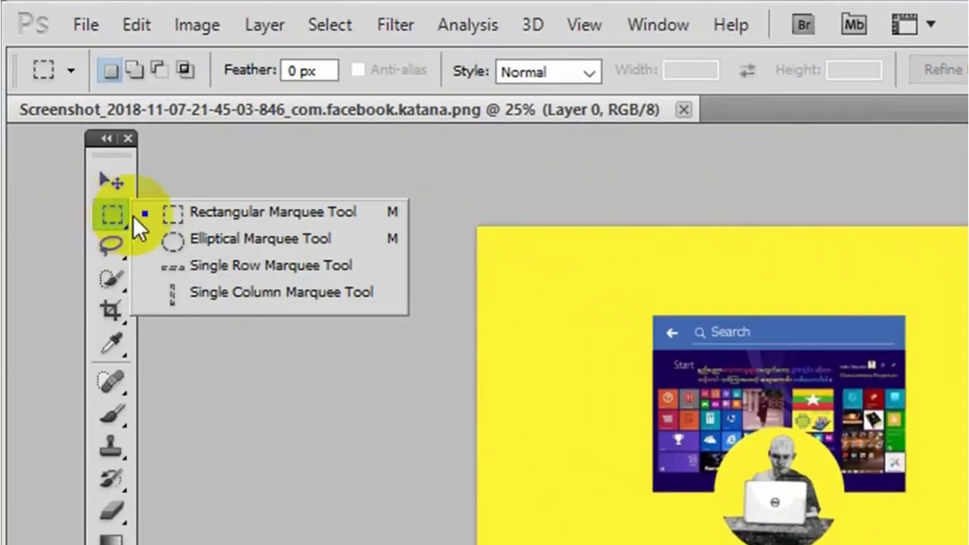
left_click(183, 241)
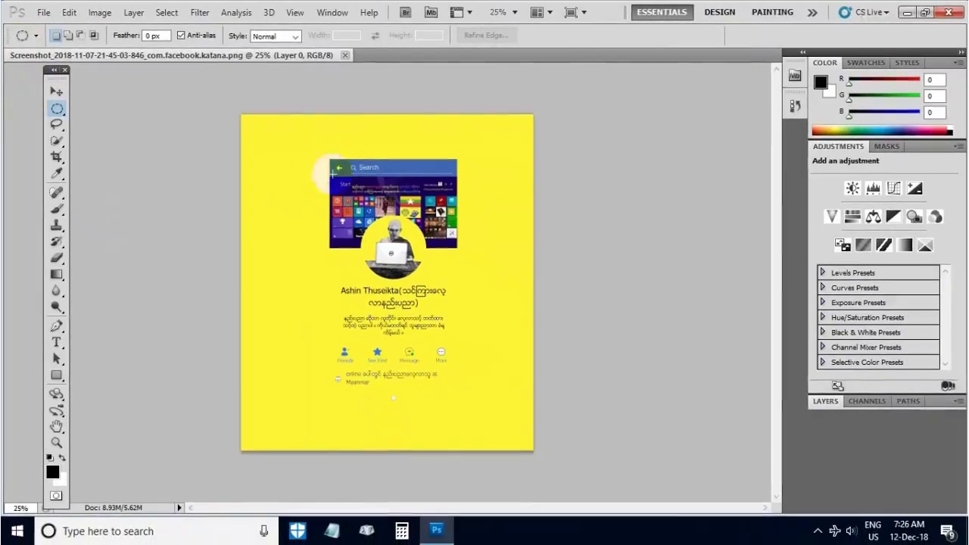
left_click_drag(308, 154, 484, 218)
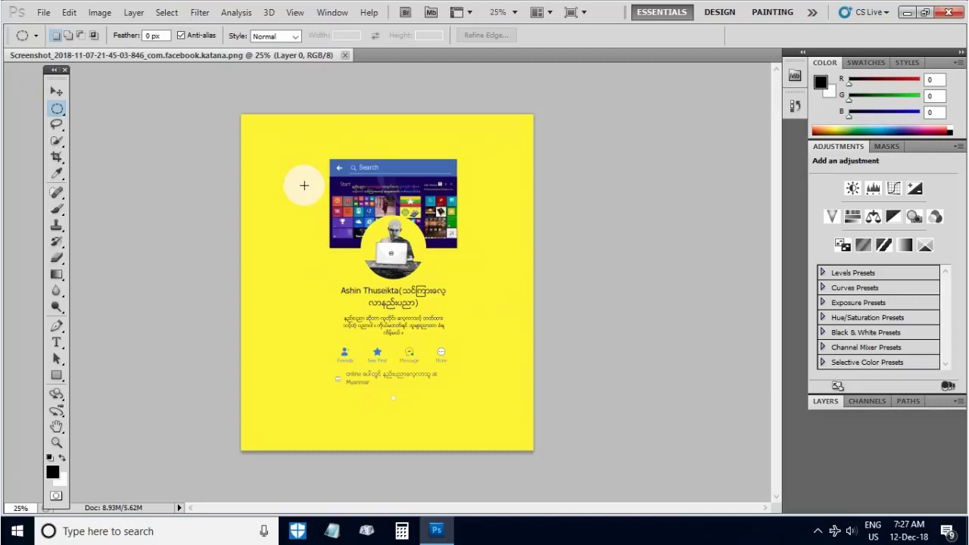
left_click_drag(303, 184, 503, 389)
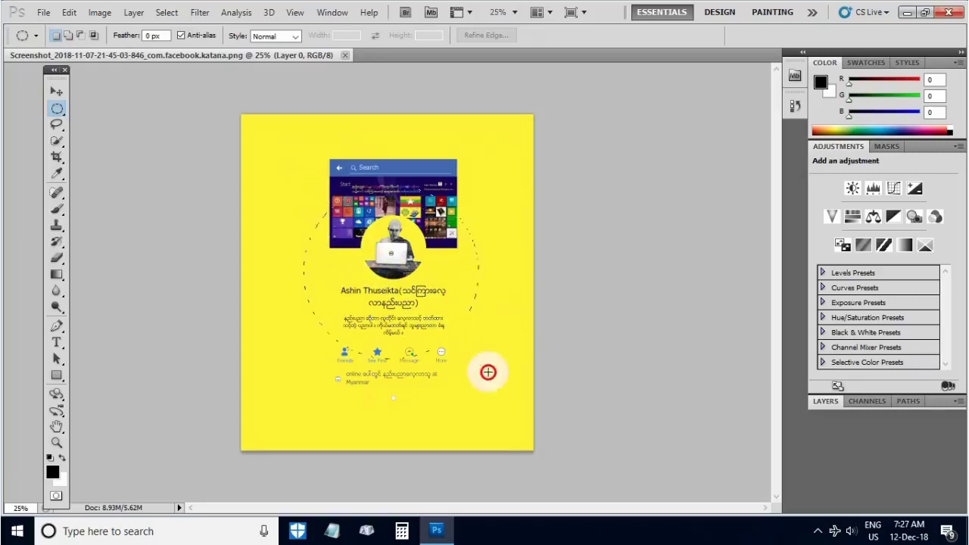
left_click_drag(504, 390, 502, 389)
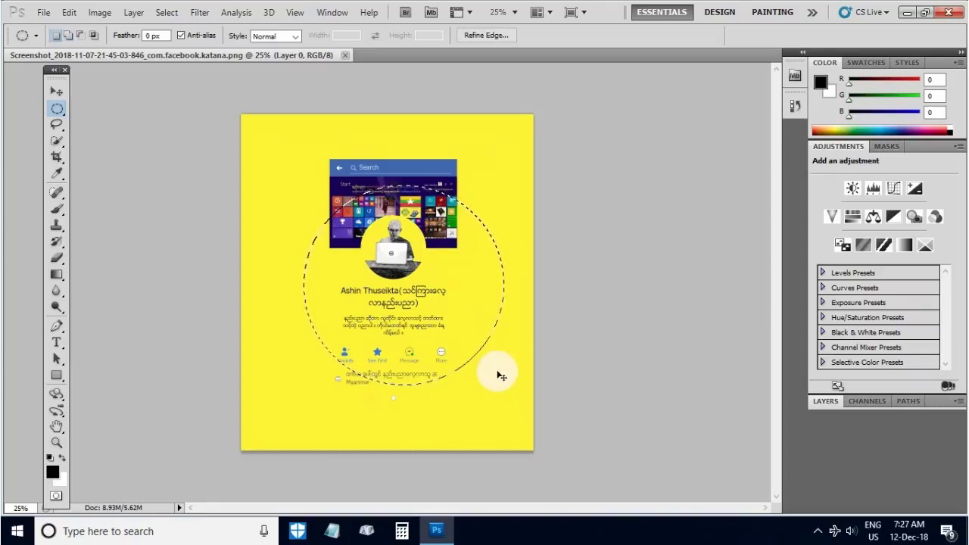
left_click(496, 371)
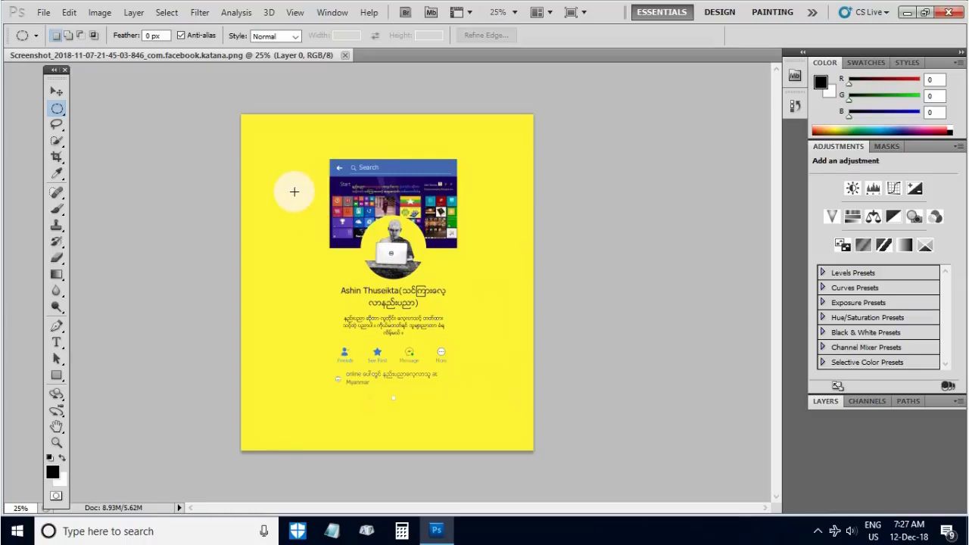
Redraw a circular selection around the photo, name and bio, and centre it.
left_click_drag(295, 191, 472, 367)
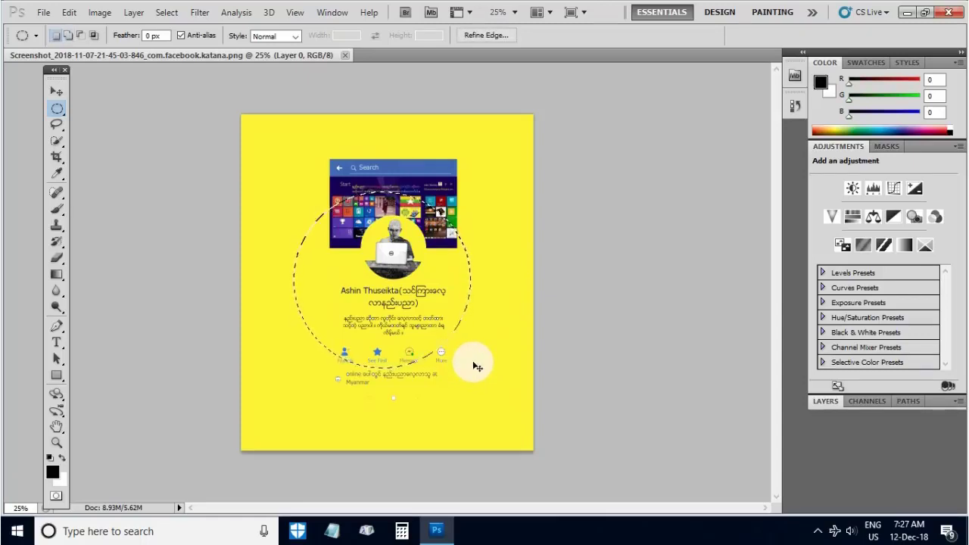
left_click(475, 366)
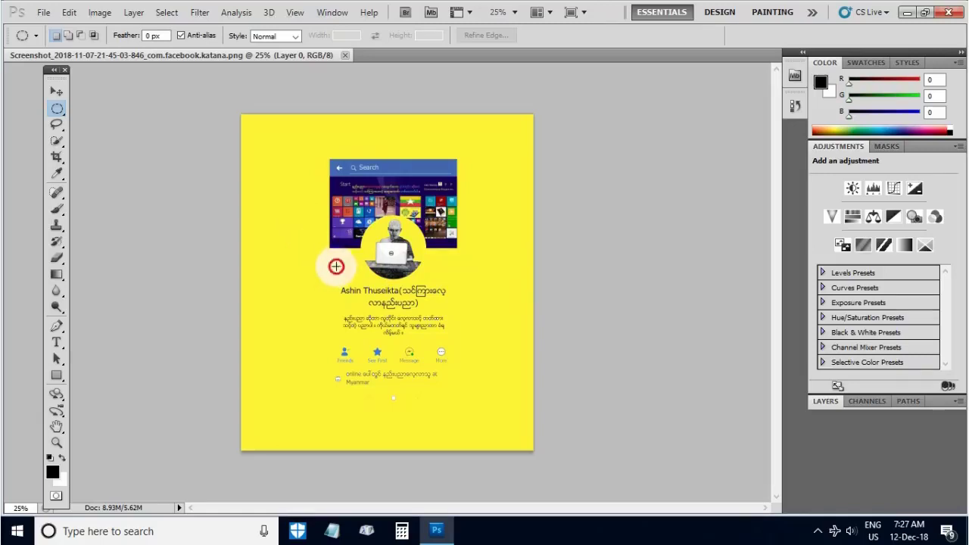
left_click_drag(336, 266, 414, 340)
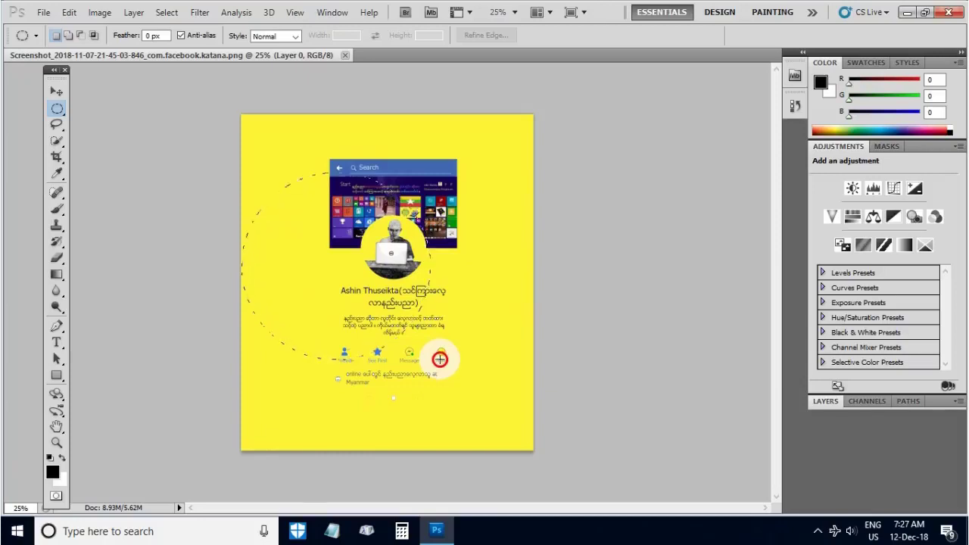
left_click_drag(440, 360, 441, 361)
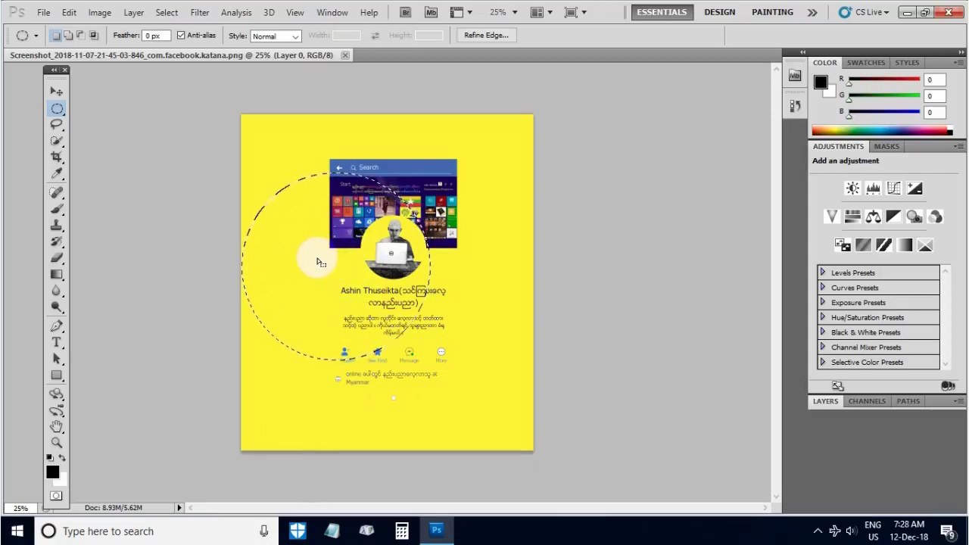
left_click_drag(319, 262, 377, 259)
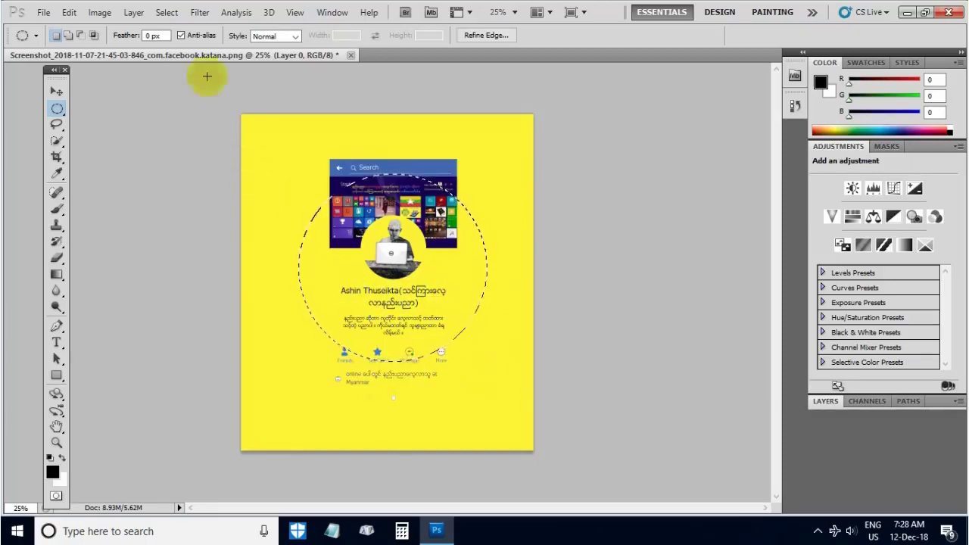
left_click(168, 13)
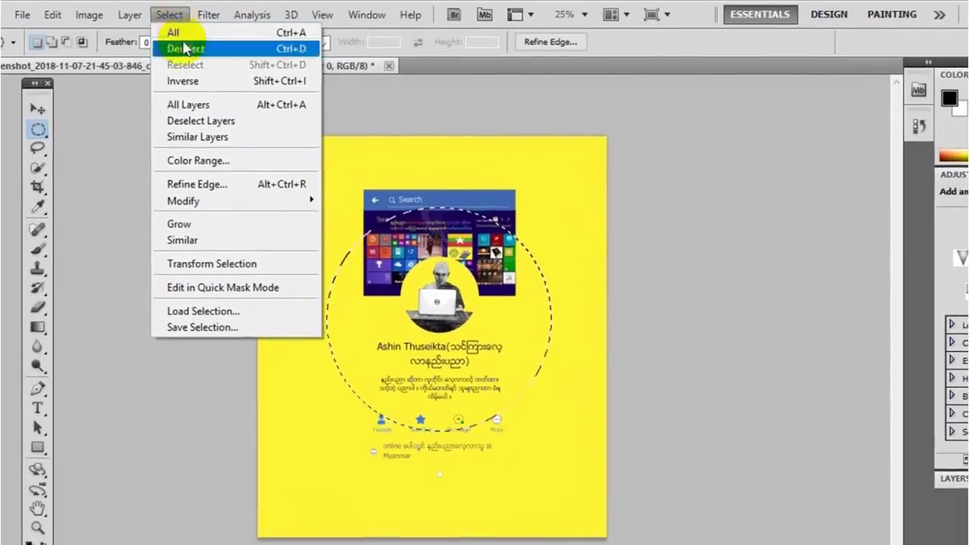
left_click(202, 81)
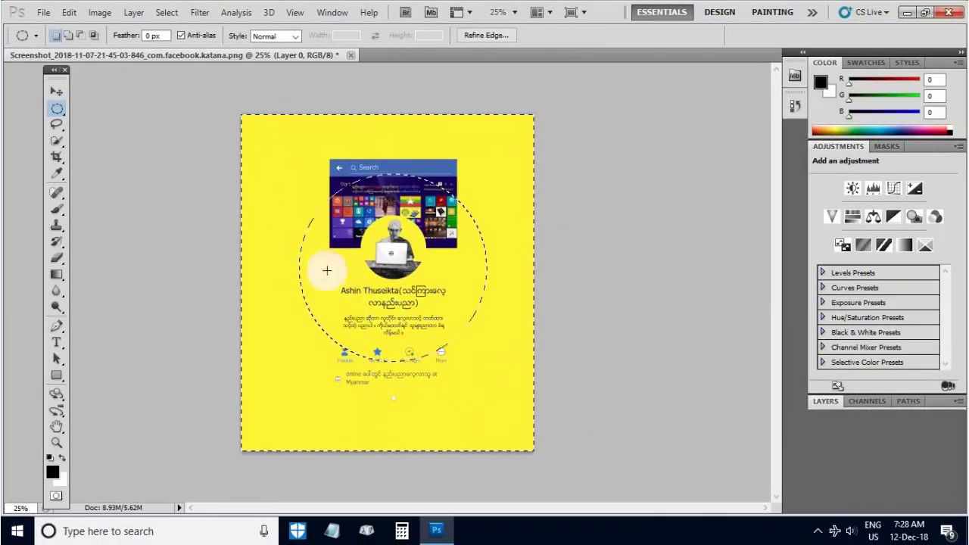
left_click(168, 15)
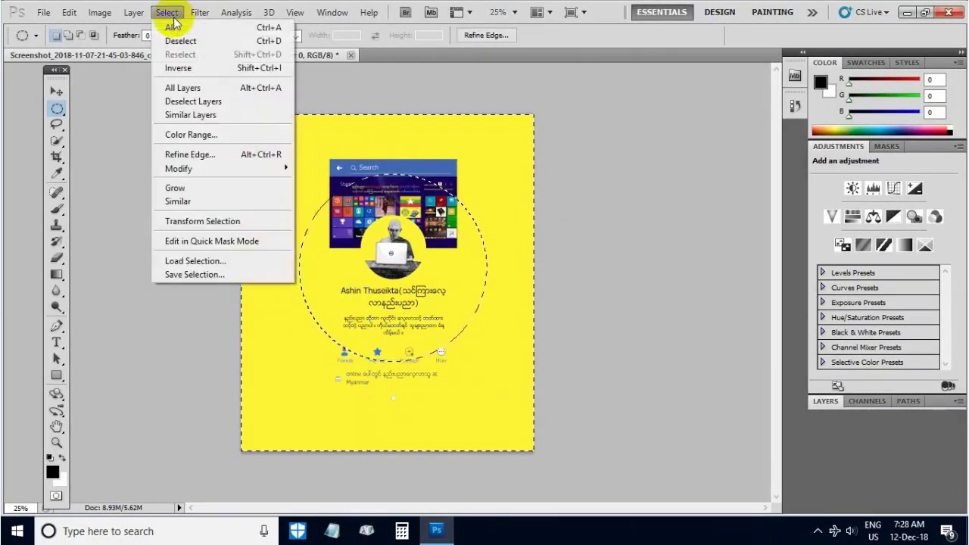
left_click(179, 67)
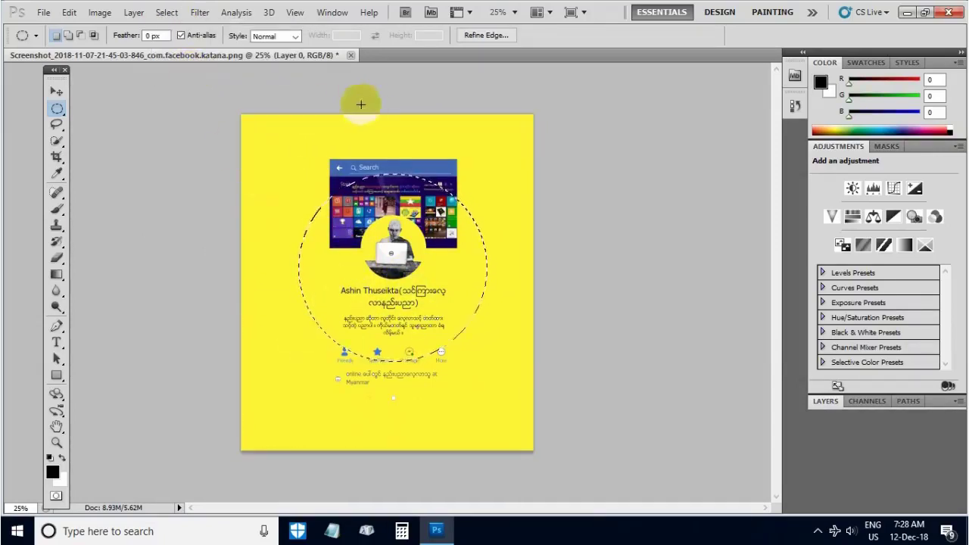
left_click(168, 14)
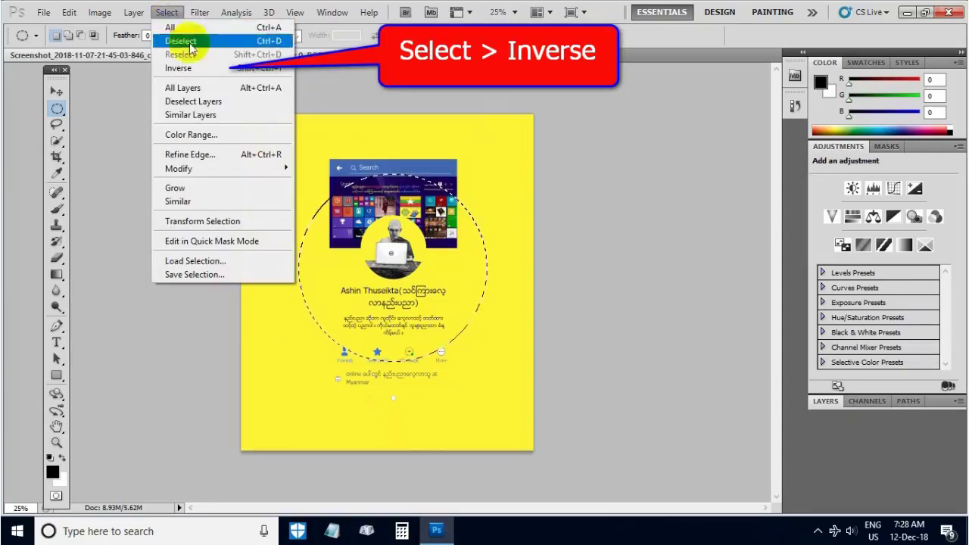
left_click(182, 67)
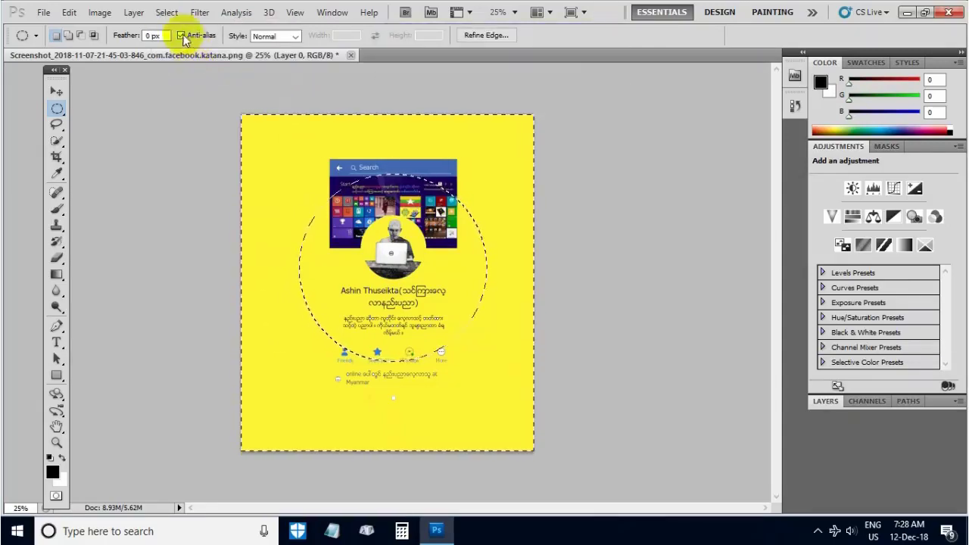
left_click(167, 12)
left_click(199, 69)
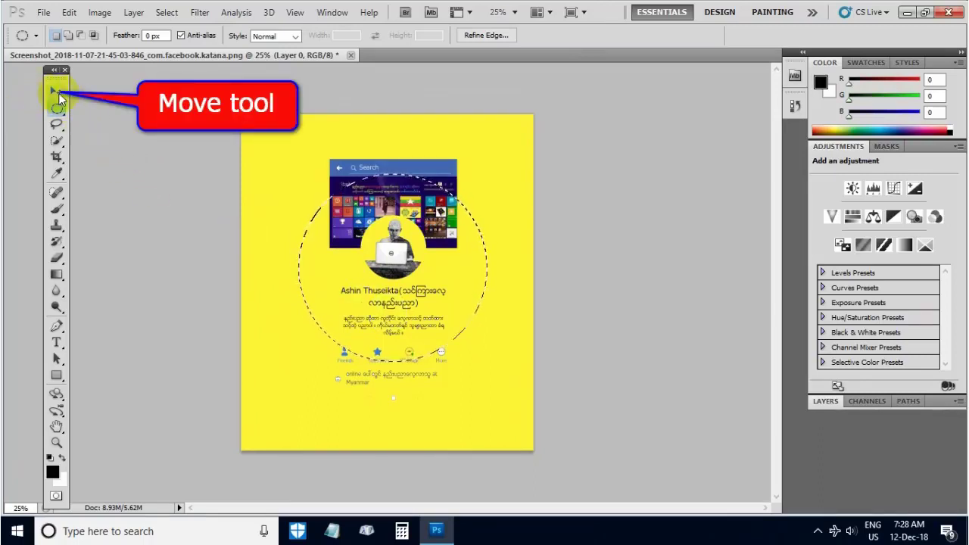
left_click(59, 96)
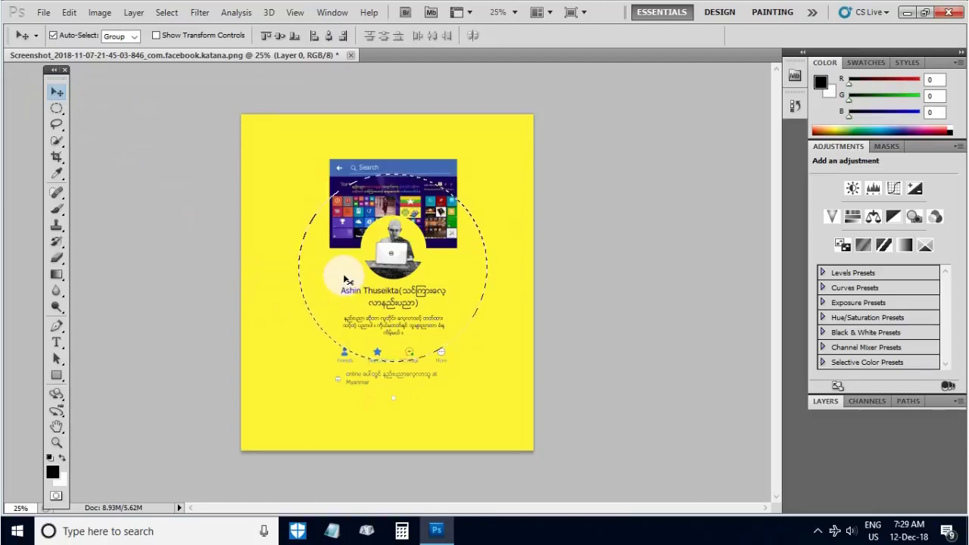
left_click_drag(343, 276, 291, 220)
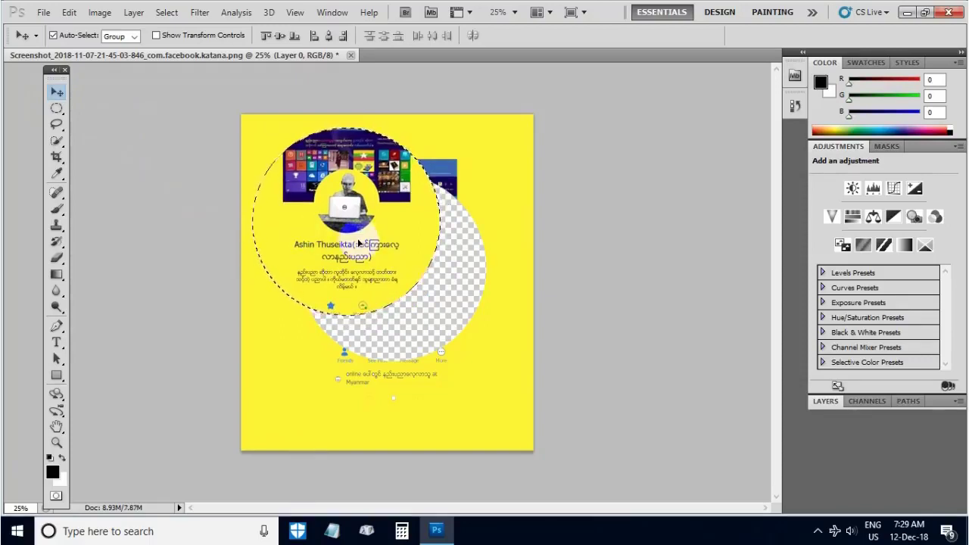
key("ctrl+d")
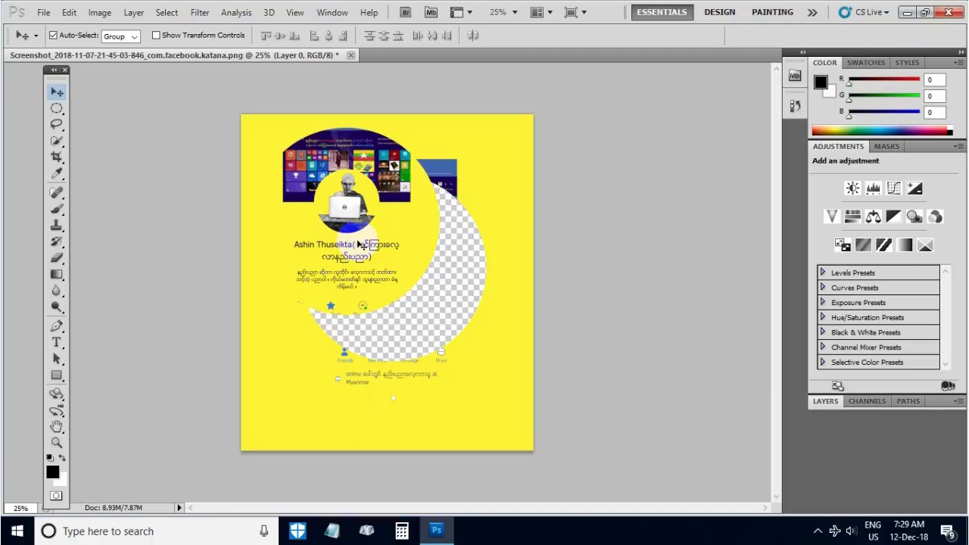
key("ctrl+shift+d")
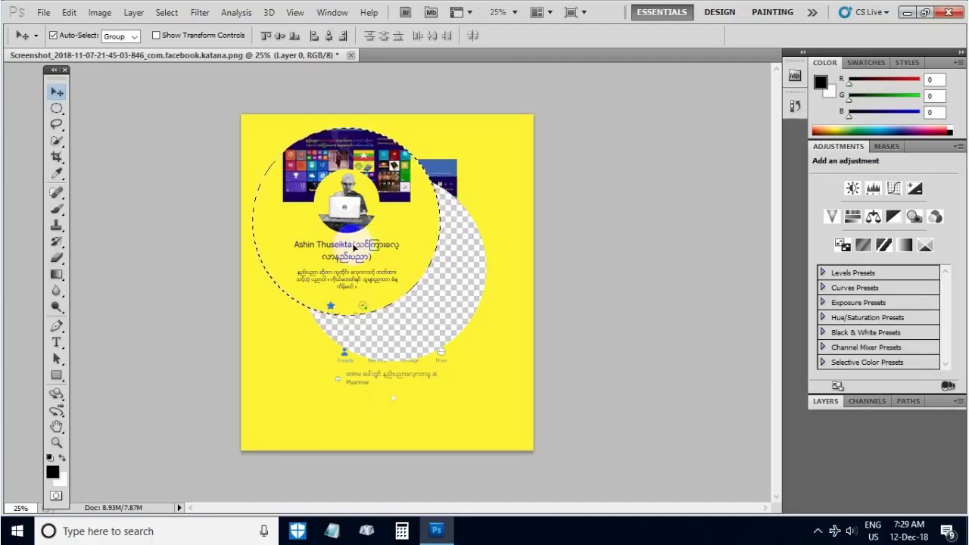
key("ctrl+d")
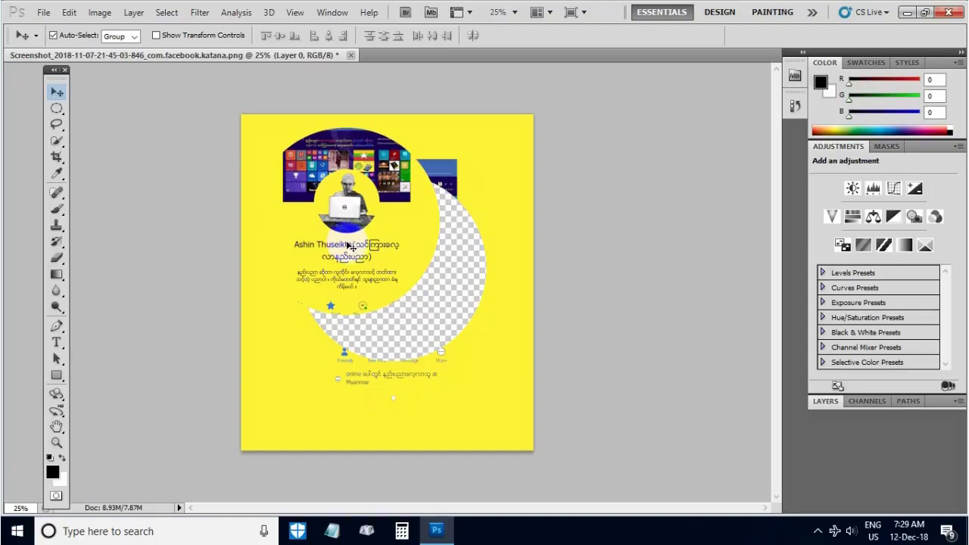
mouse_move(350, 247)
left_mouse_down()
mouse_move(369, 227)
mouse_move(368, 244)
mouse_move(395, 247)
left_mouse_up()
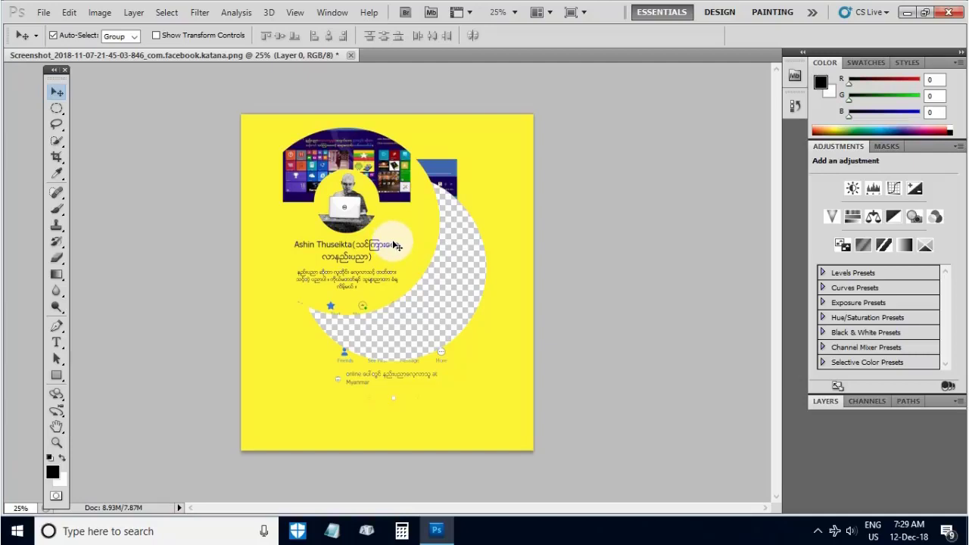
left_click_drag(396, 245, 397, 237)
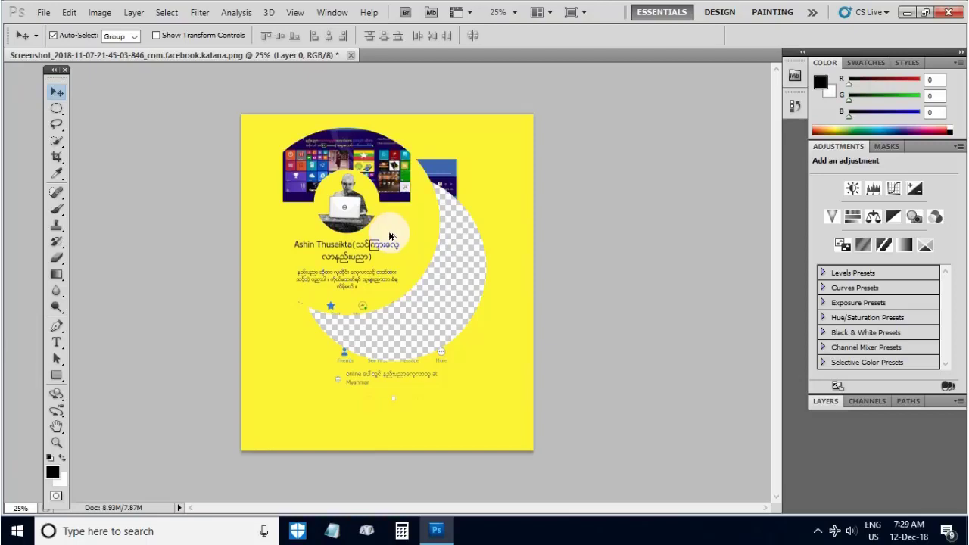
key("ctrl+shift+d")
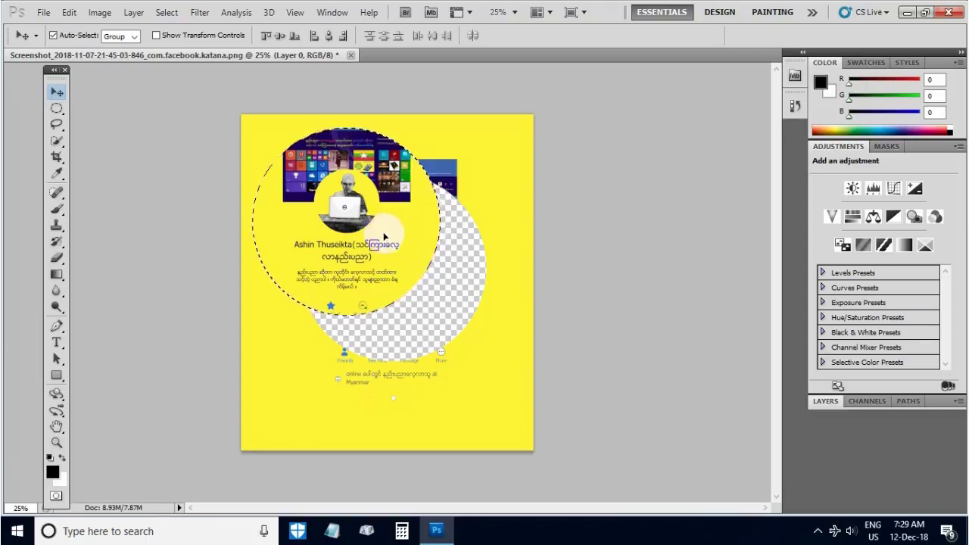
key("ctrl+z")
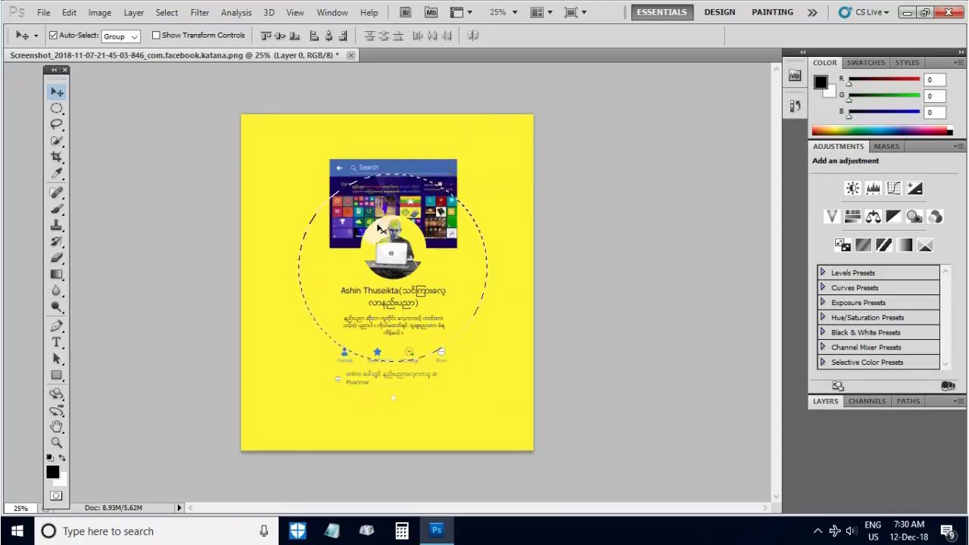
Move the circled profile content and patch the hole with a yellow rectangle.
left_click_drag(380, 225, 323, 154)
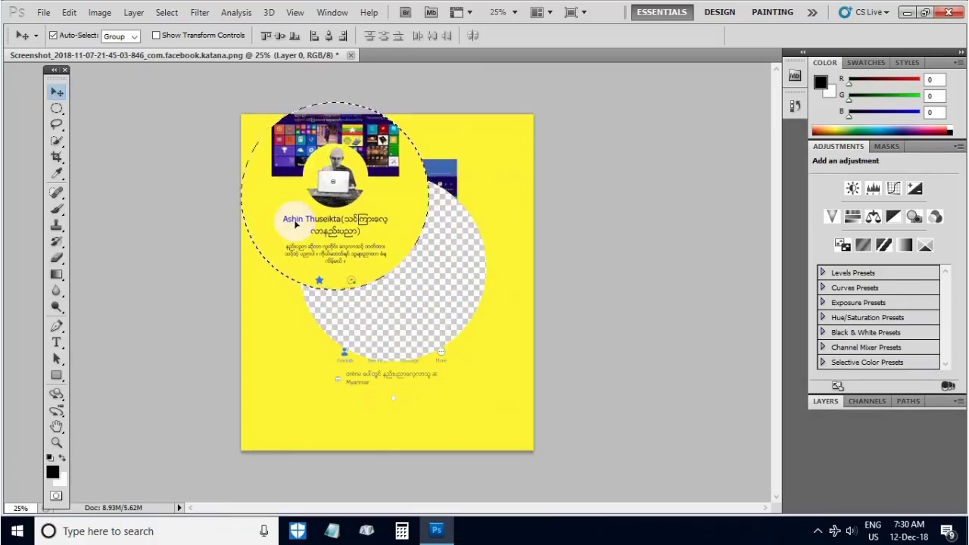
key("ctrl+d")
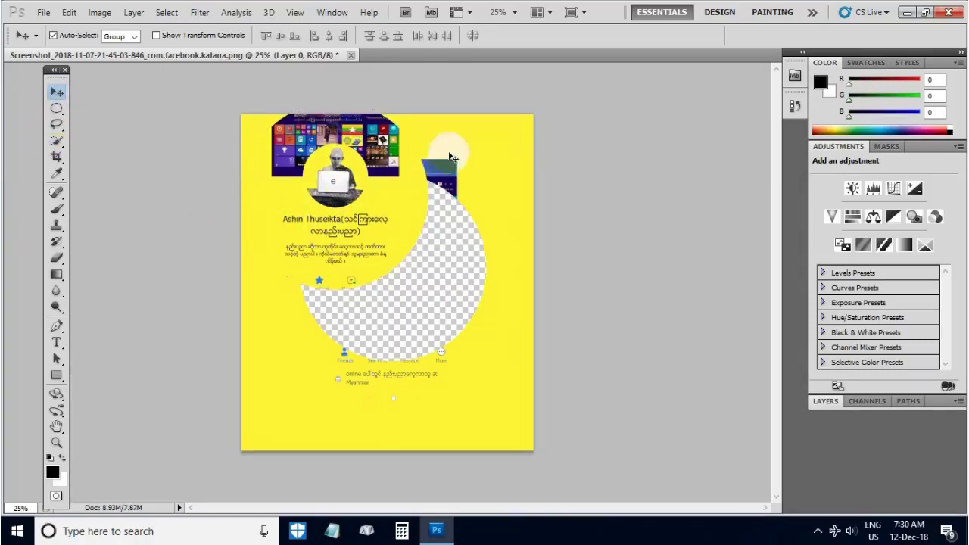
left_click(56, 108)
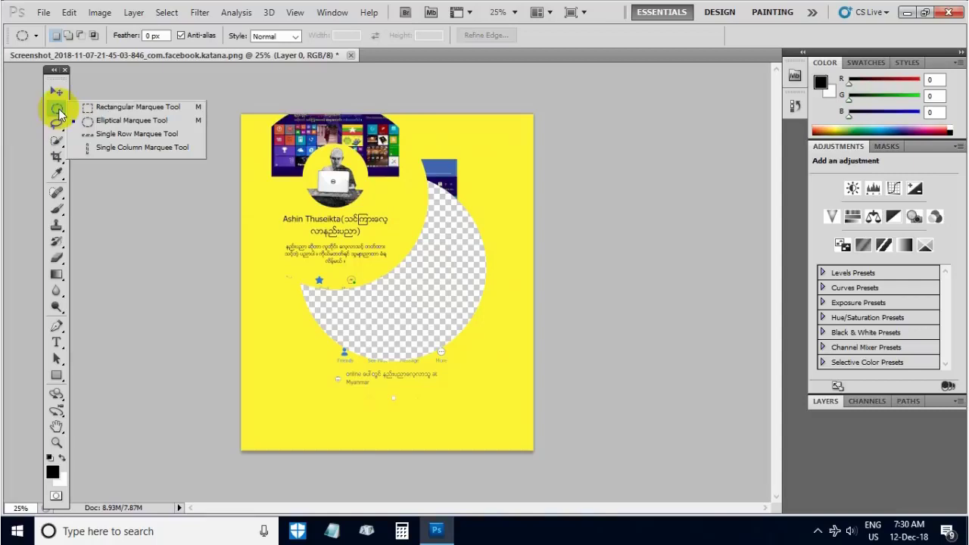
left_click(108, 112)
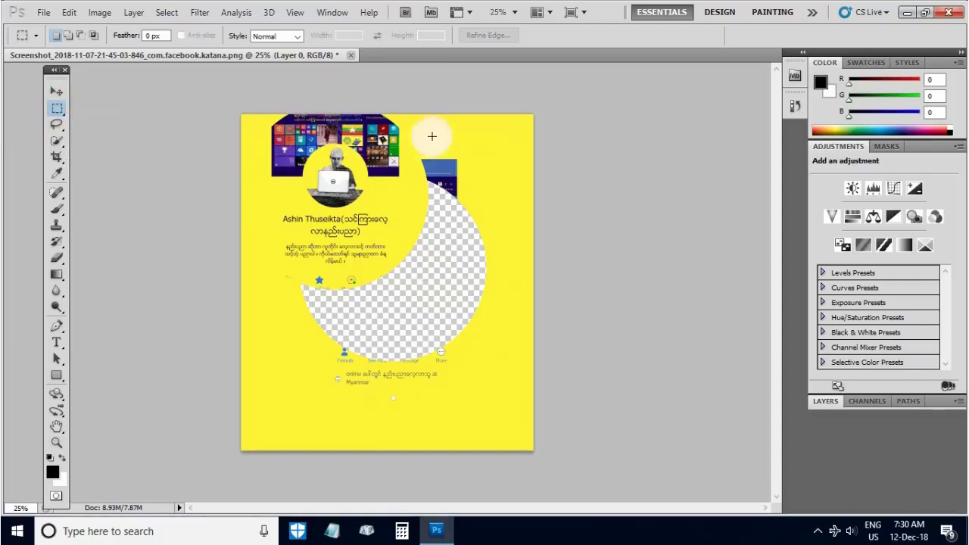
mouse_move(432, 138)
left_mouse_down()
mouse_move(511, 211)
mouse_move(303, 385)
left_mouse_up()
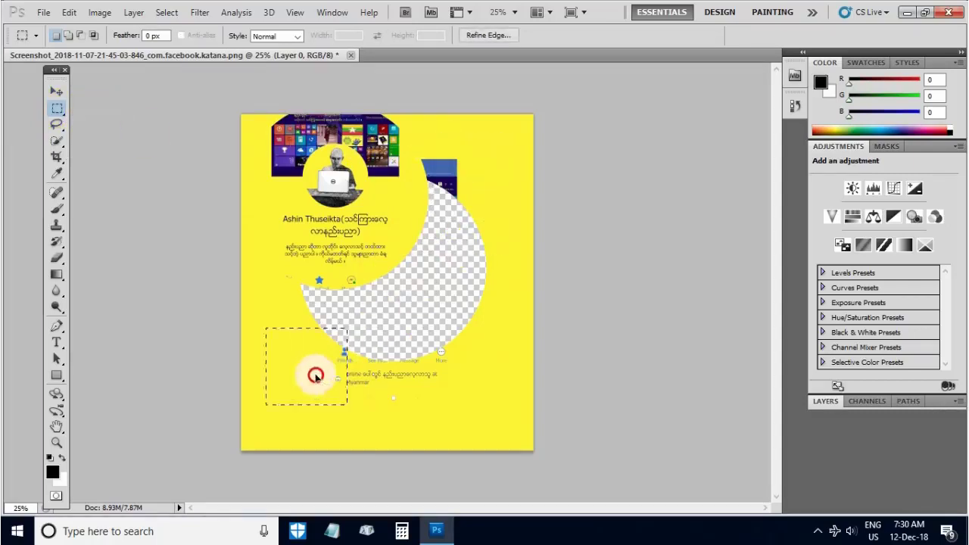
left_click(56, 91)
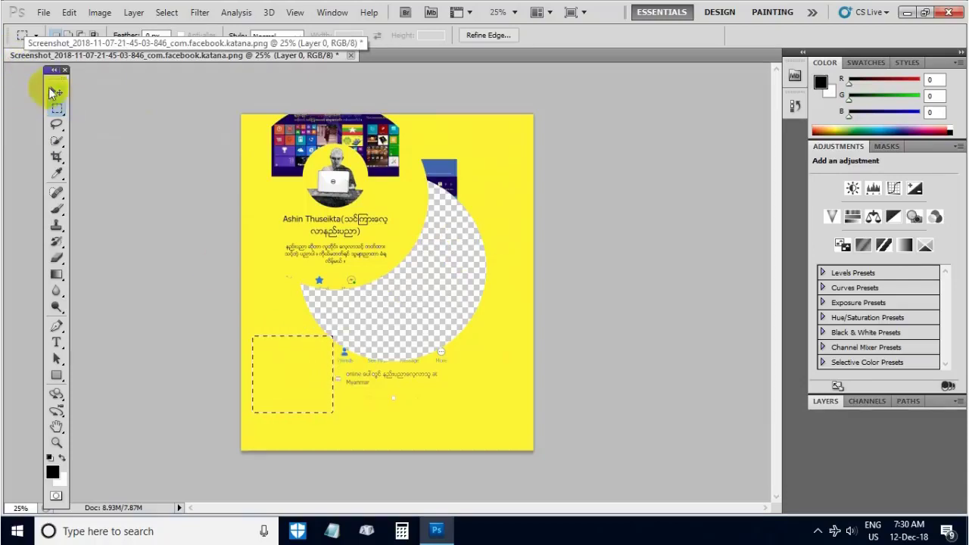
mouse_move(284, 371)
left_mouse_down()
mouse_move(460, 244)
mouse_move(416, 279)
left_mouse_up()
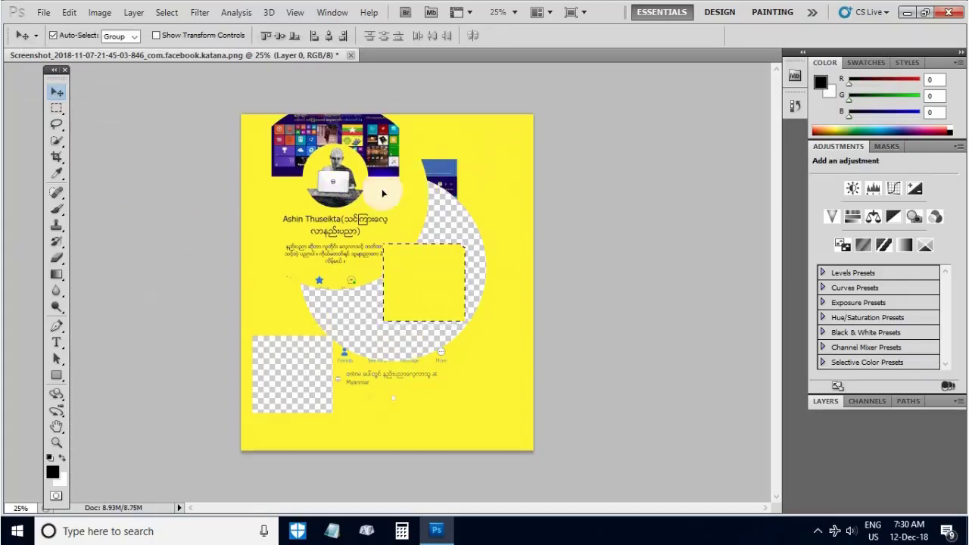
key("ctrl+d")
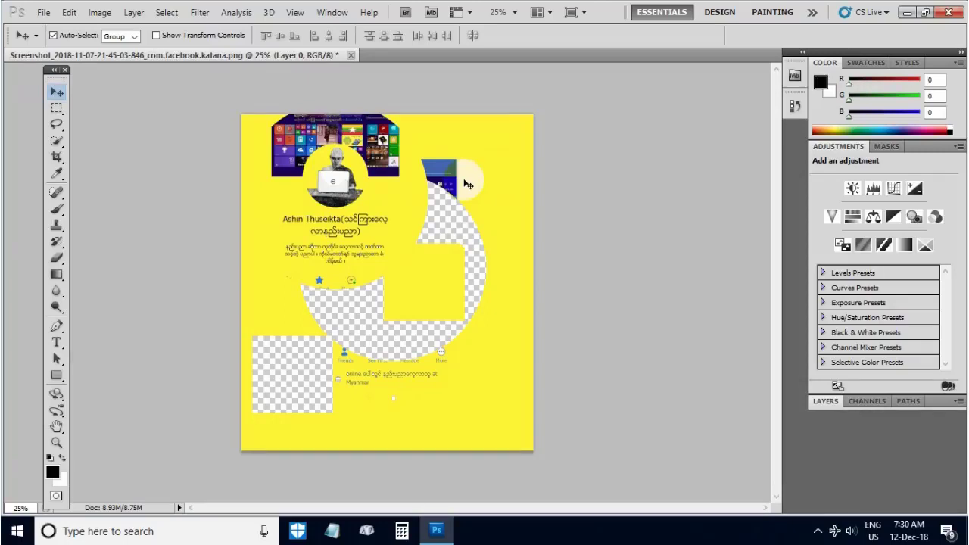
Undo the moves with Ctrl+Z and Step Backward until the screenshot is whole.
key("ctrl+z")
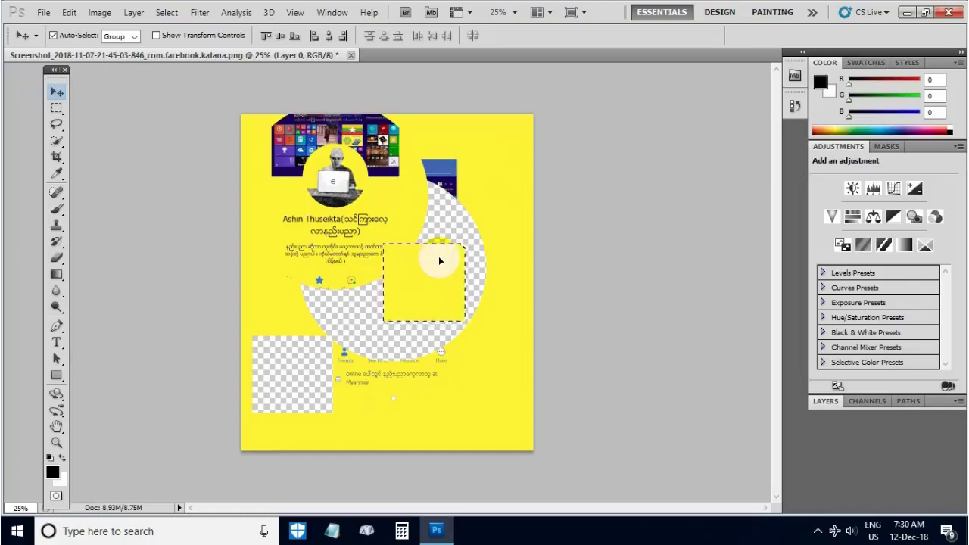
key("ctrl+alt+z")
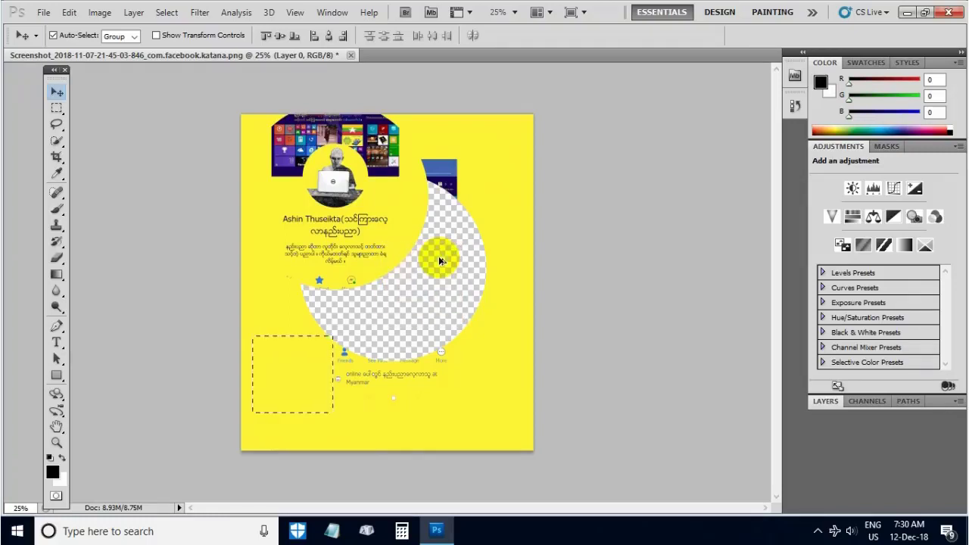
key("ctrl+alt+z")
key("ctrl+alt+z")
key("ctrl+alt+z")
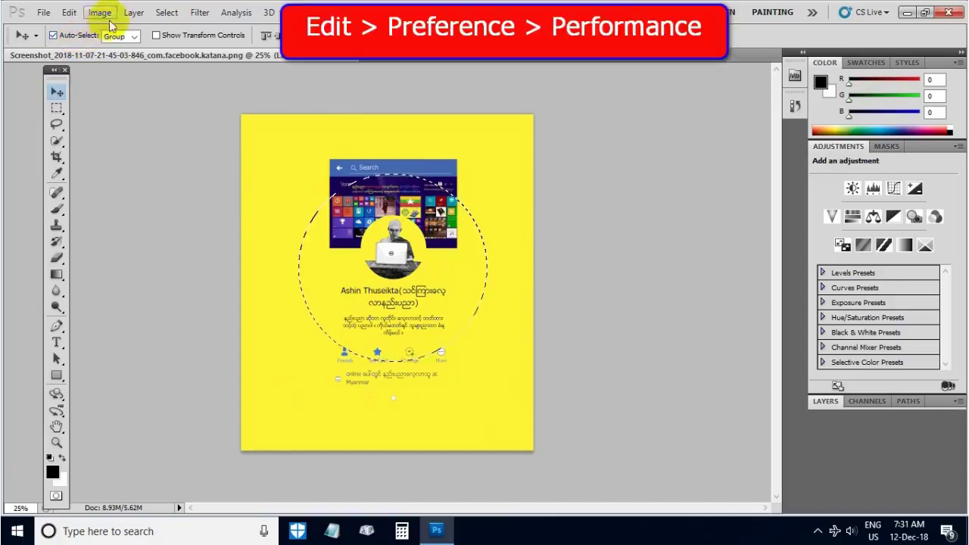
Set History States to 50 and memory usage to about 2745 MB (84%) in Performance preferences.
left_click(69, 13)
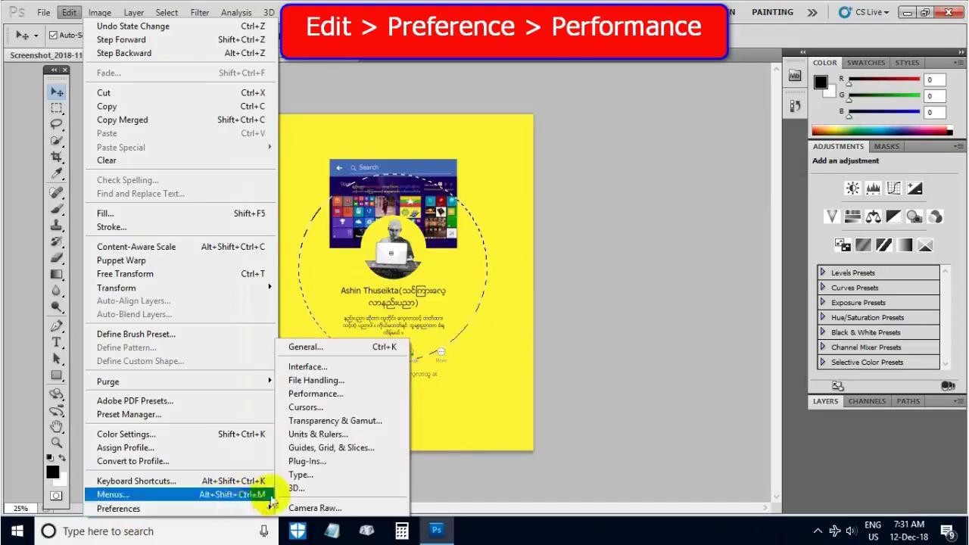
mouse_move(119, 507)
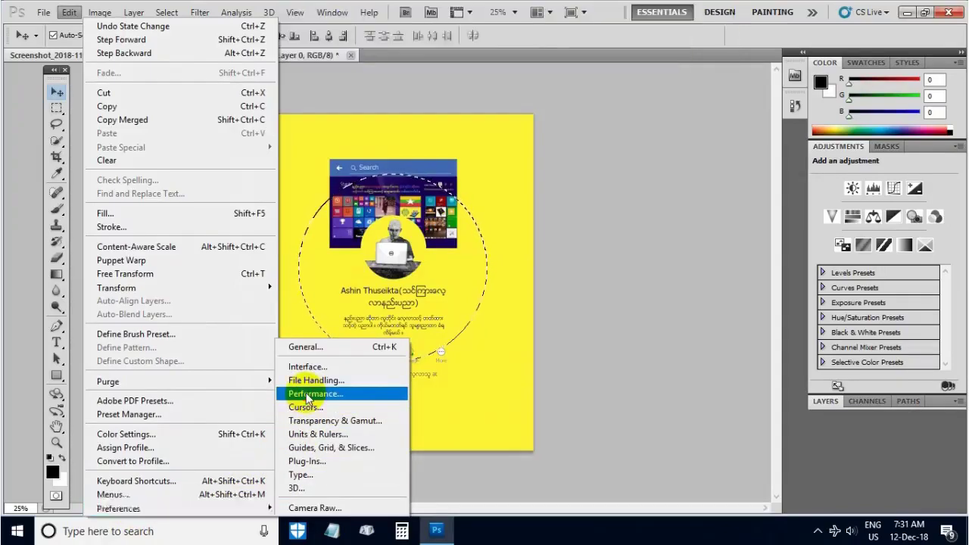
left_click(305, 395)
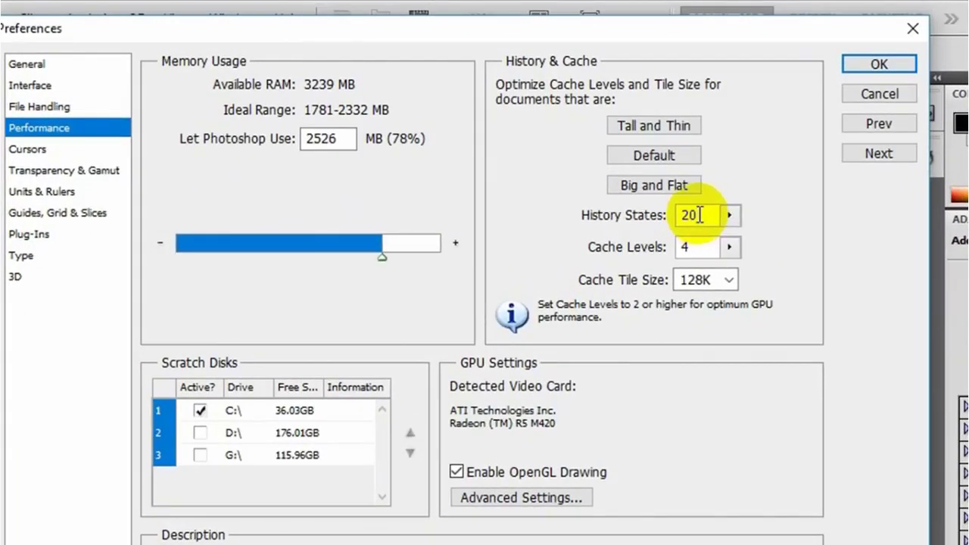
double_click(700, 215)
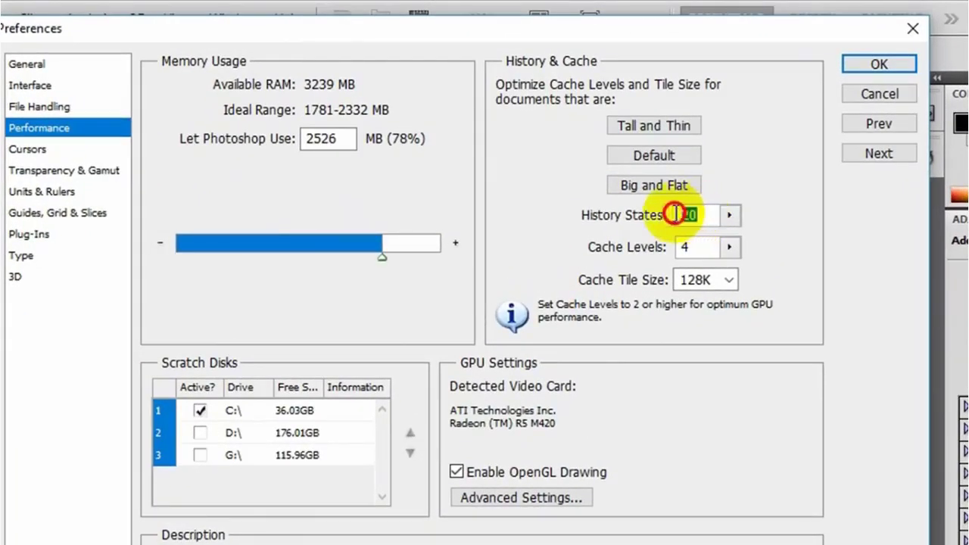
type("50")
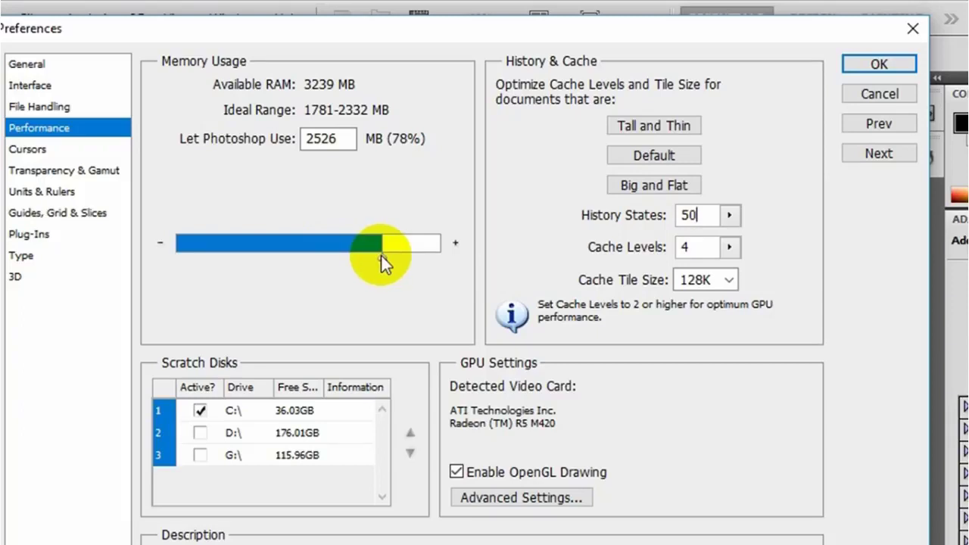
left_click_drag(380, 255, 414, 247)
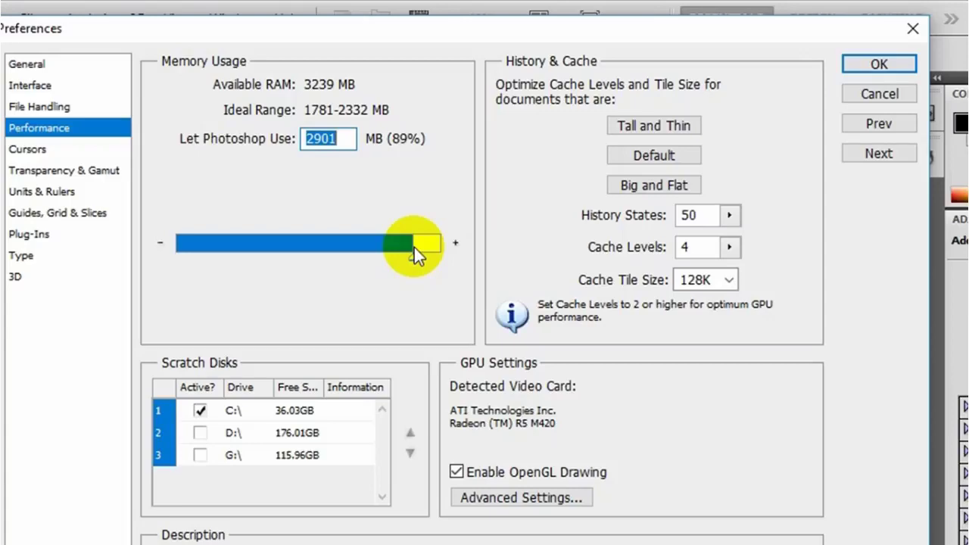
left_click_drag(412, 257, 378, 258)
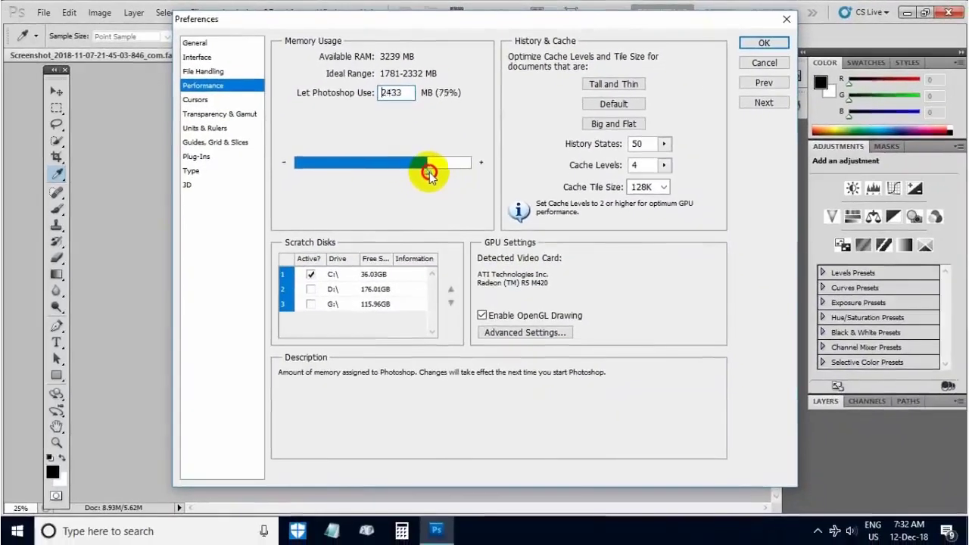
mouse_move(429, 174)
left_mouse_down()
mouse_move(407, 170)
mouse_move(417, 175)
left_mouse_up()
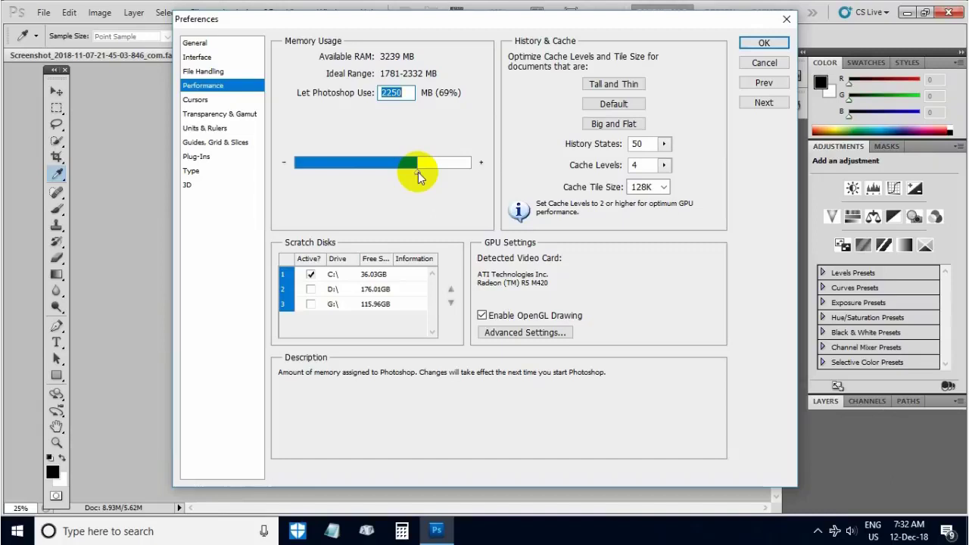
left_click_drag(418, 174, 444, 176)
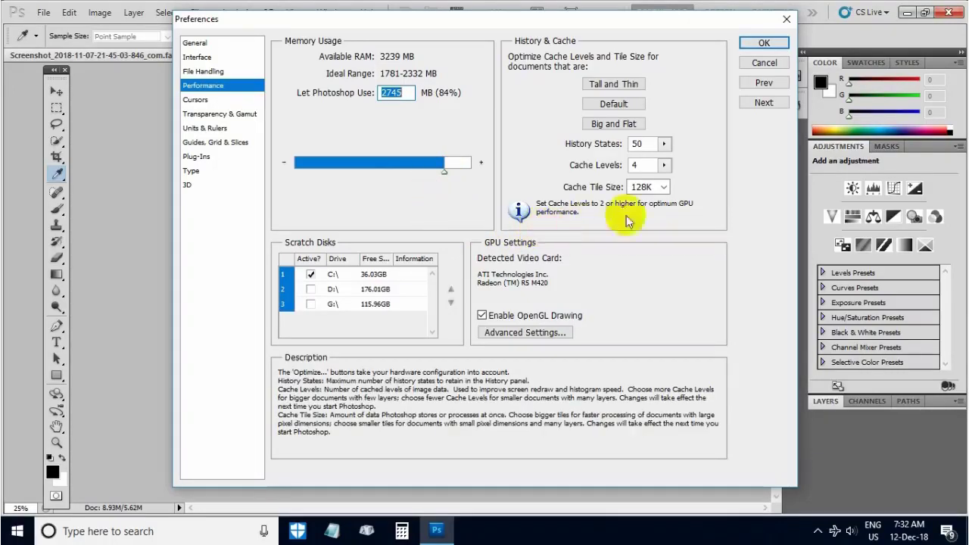
left_click(763, 42)
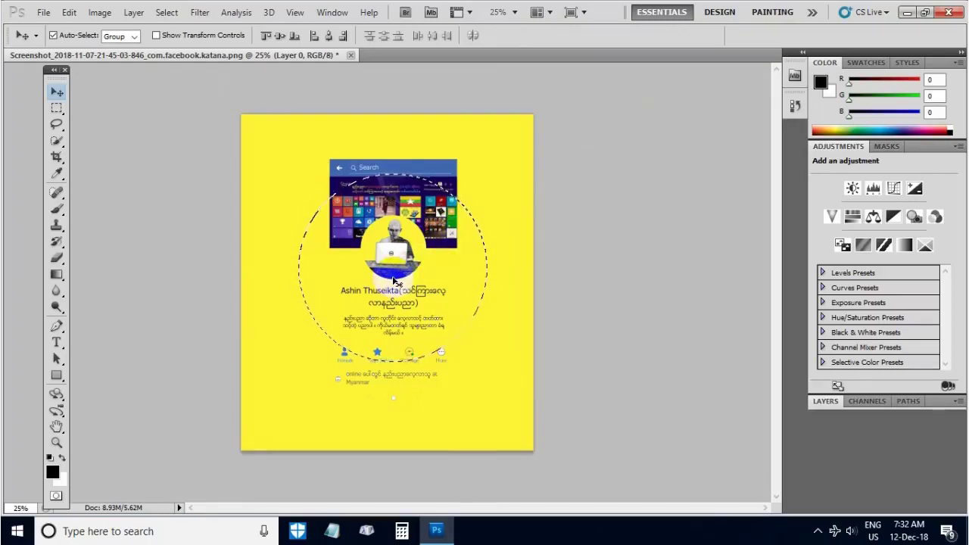
Deselect the circle with Ctrl+D and select the Zoom tool.
key("ctrl+d")
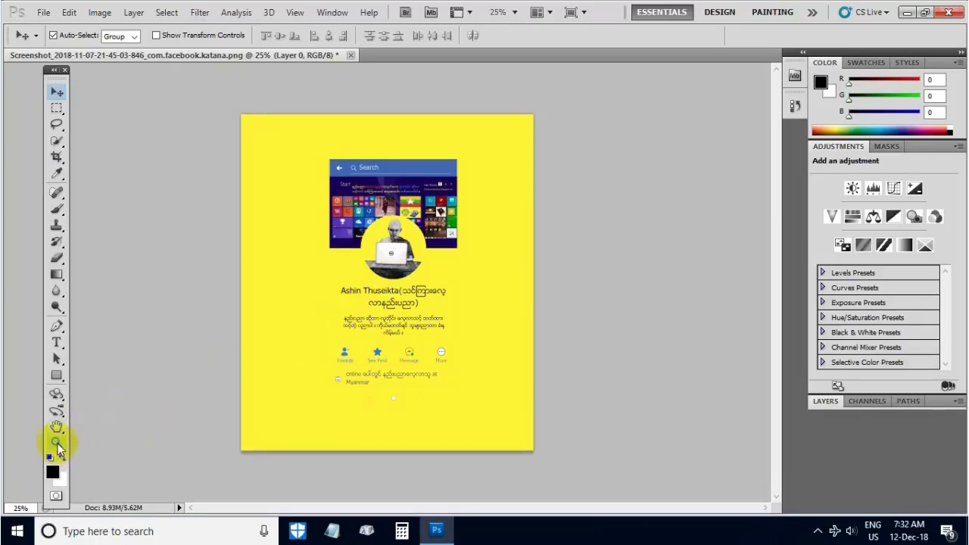
left_click(59, 443)
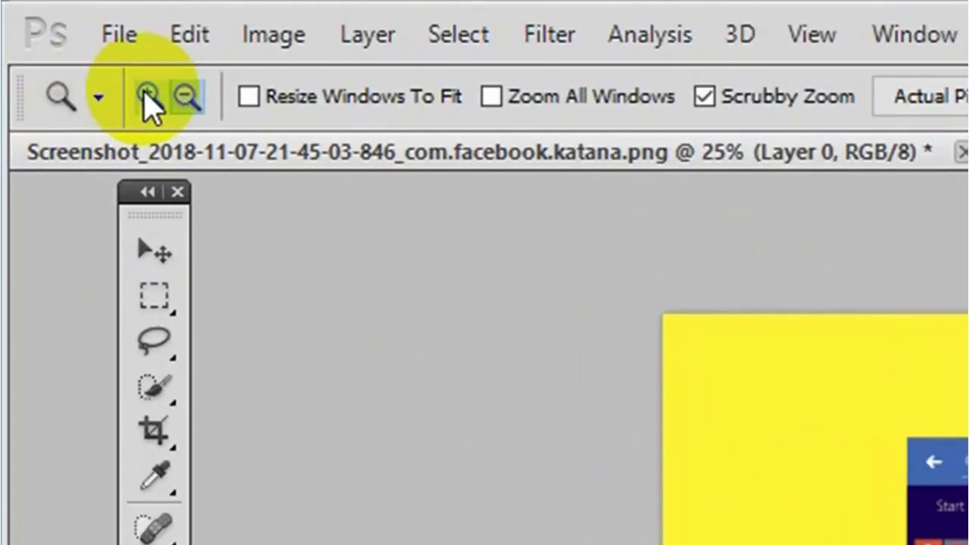
left_click(150, 97)
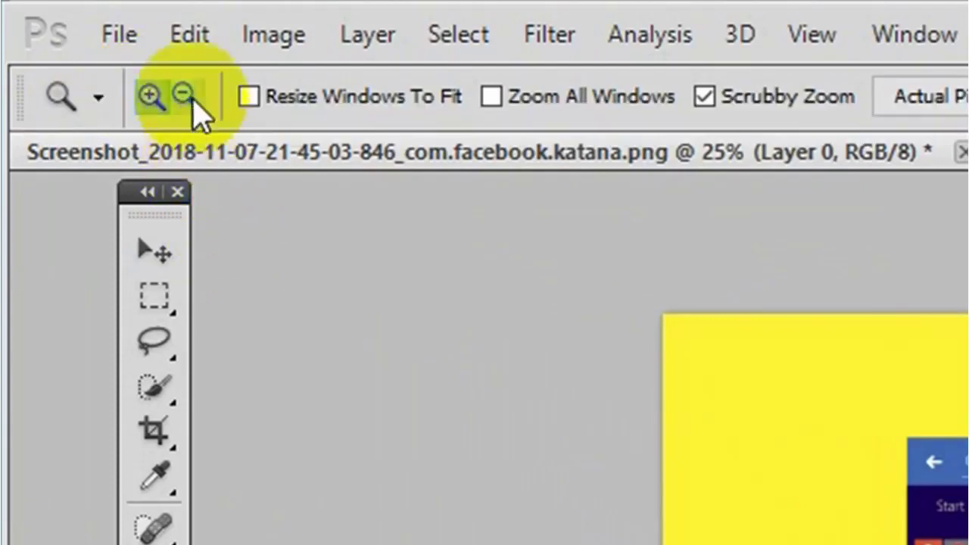
left_click(187, 97)
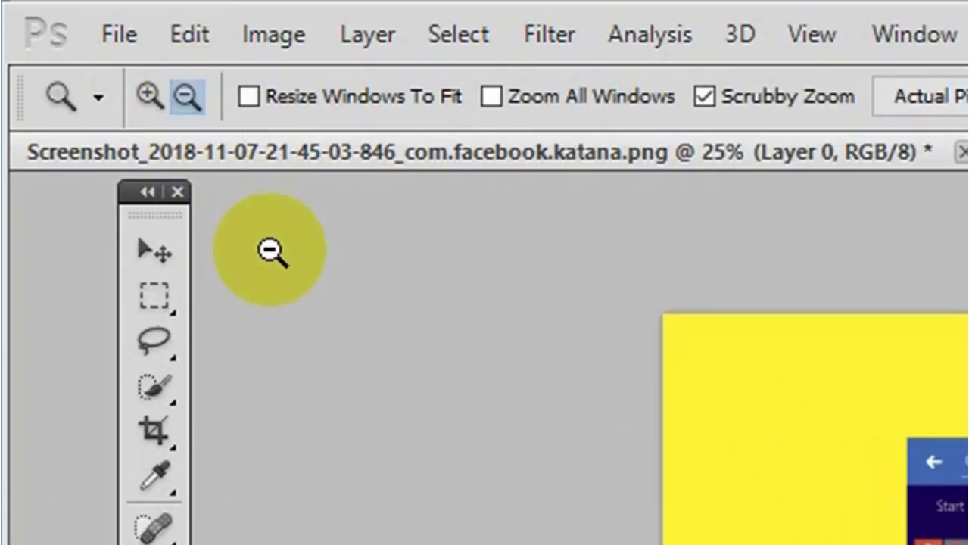
left_click(150, 97)
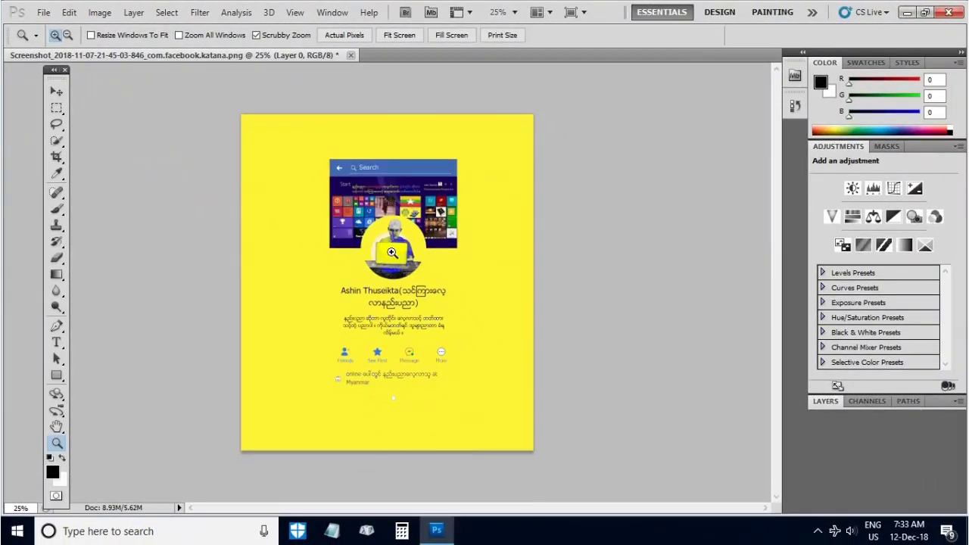
left_click(392, 252)
left_click(392, 251)
left_click(394, 250)
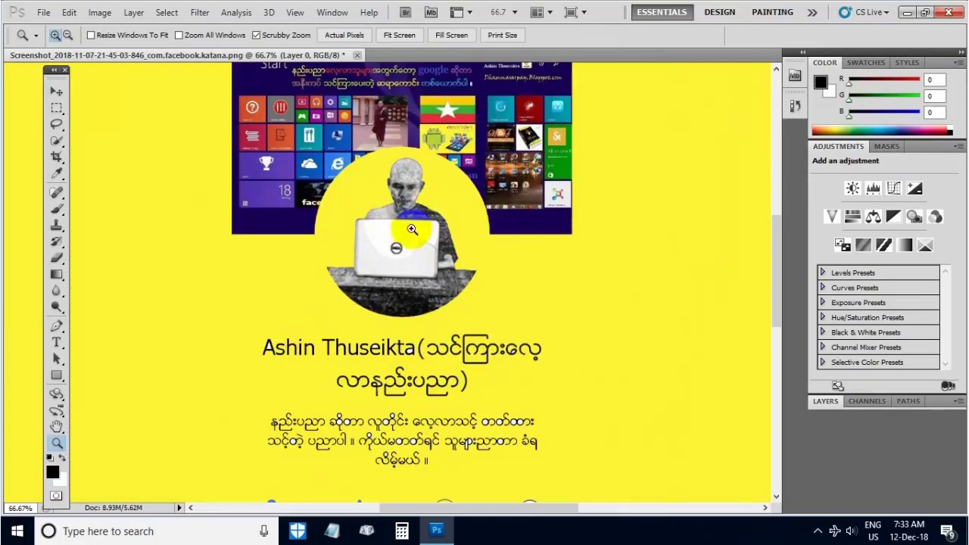
left_click(68, 34)
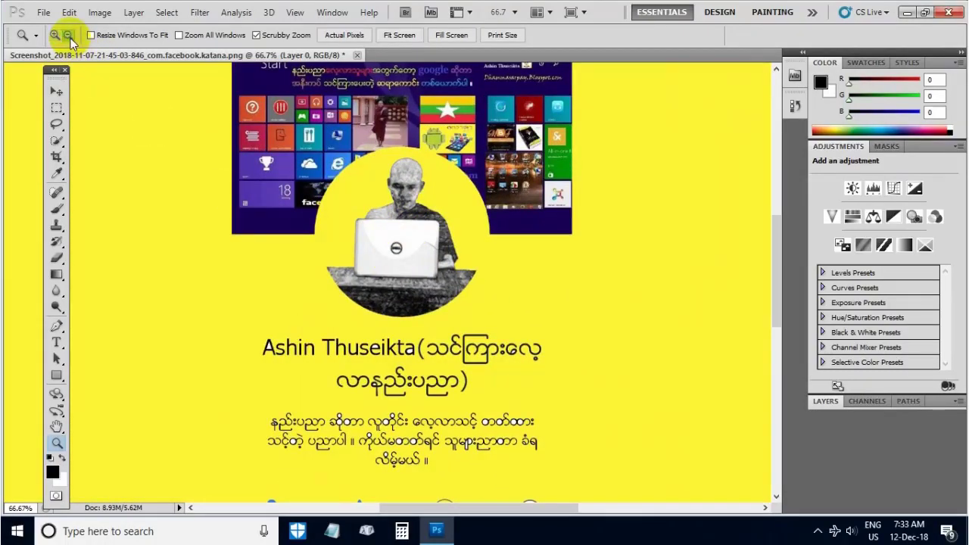
left_click(396, 246)
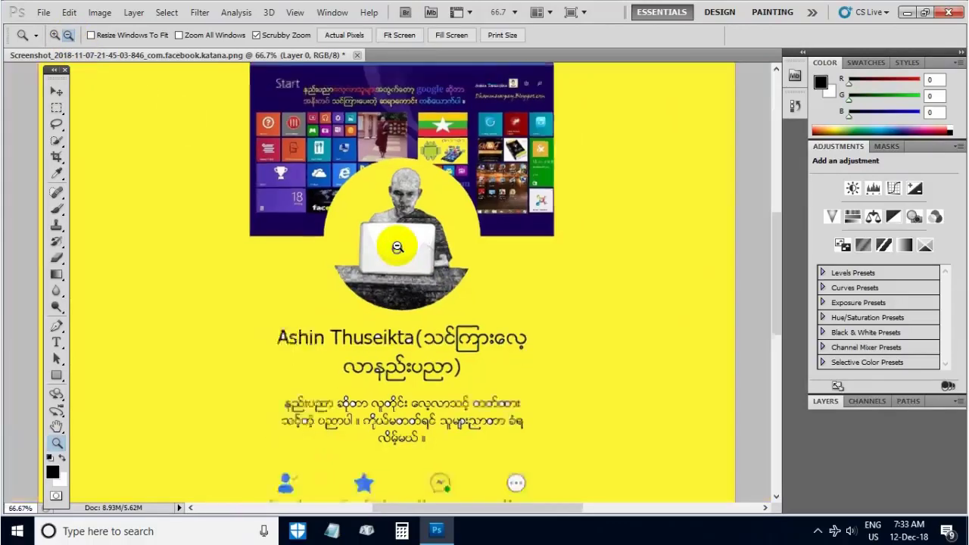
left_click(397, 246)
left_click(397, 246)
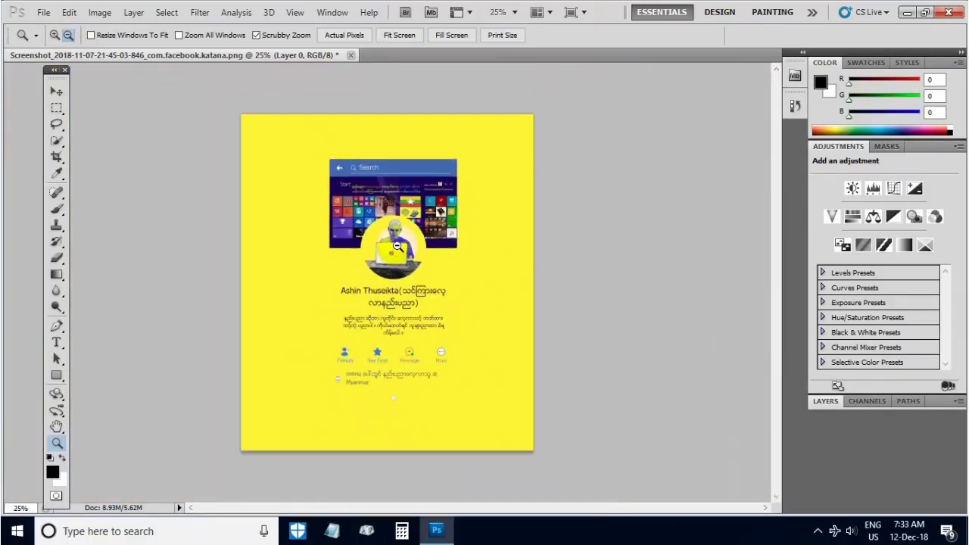
left_click(54, 35)
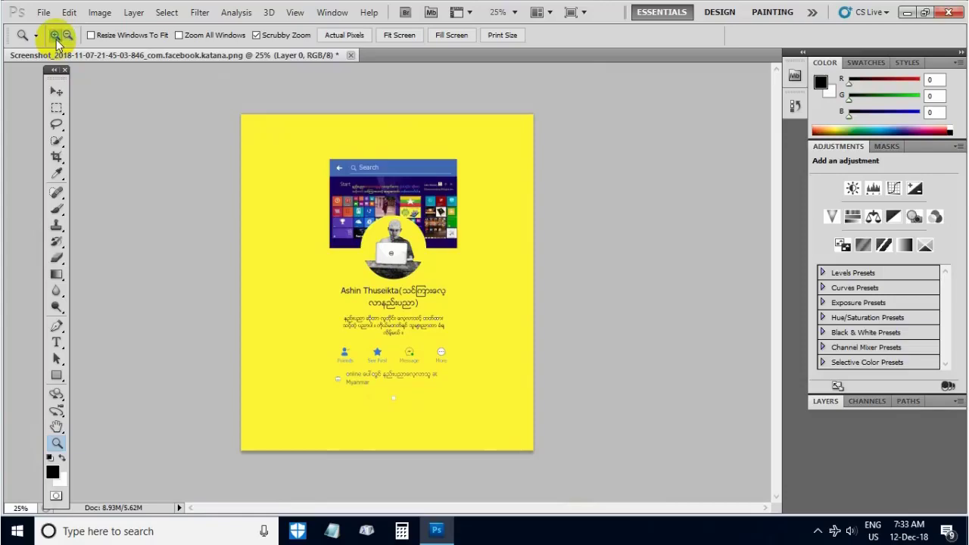
left_click(390, 261)
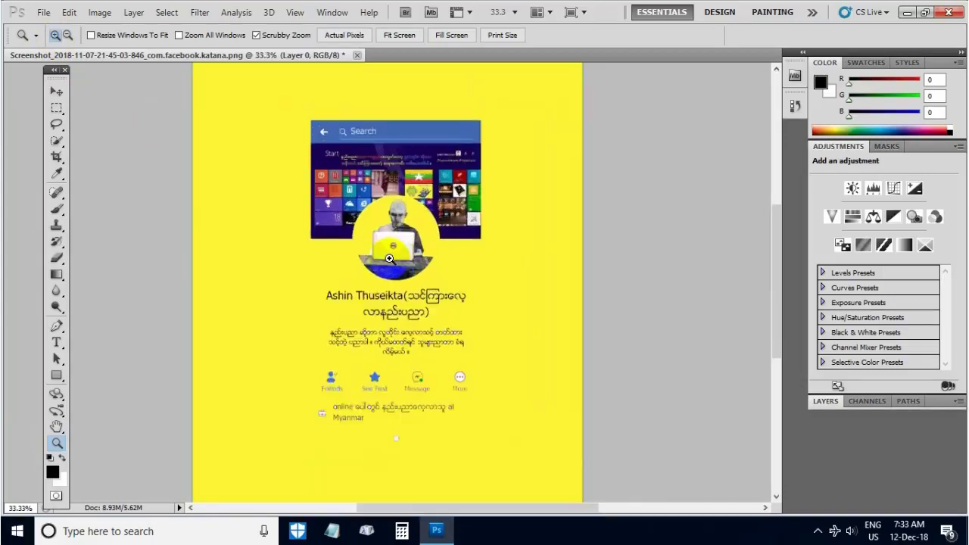
left_click(394, 256)
left_click(396, 255)
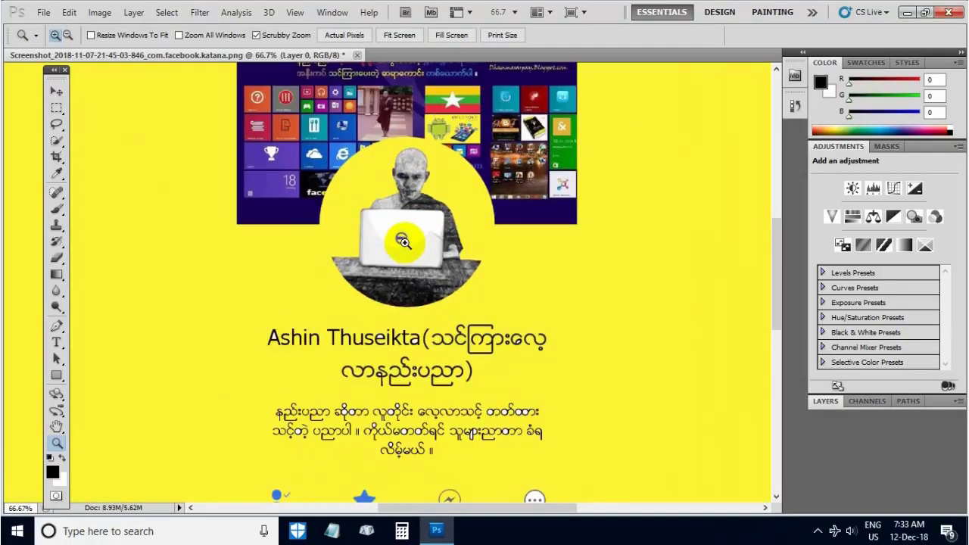
left_click(400, 237)
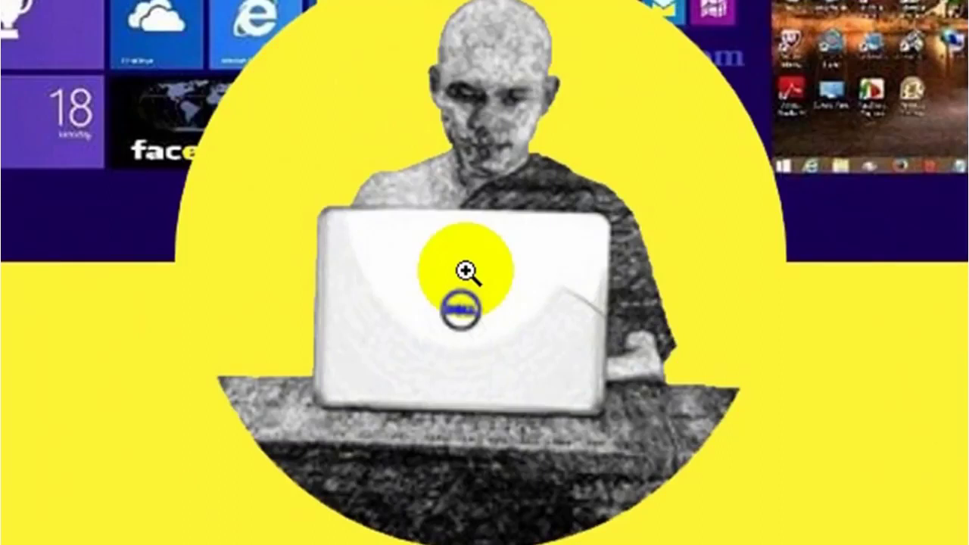
key("alt")
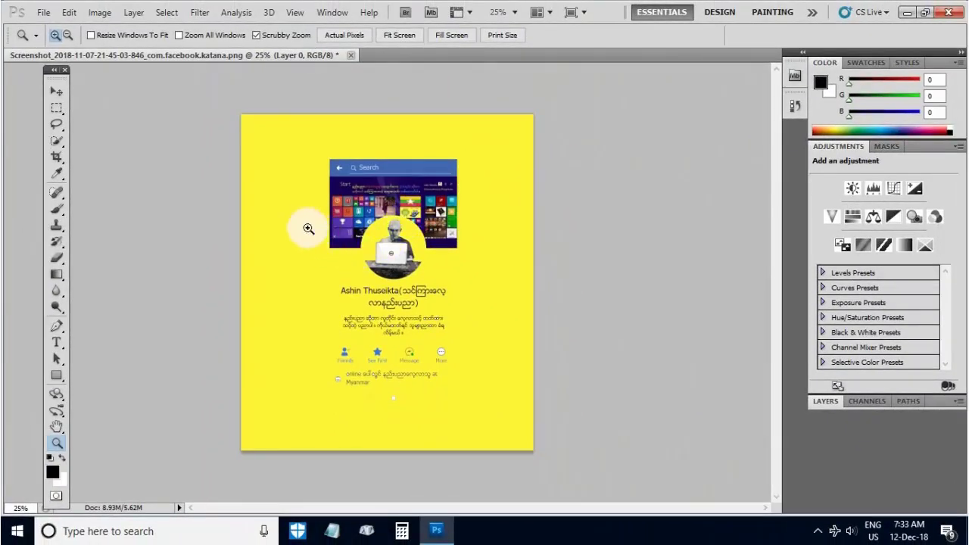
left_click(304, 227)
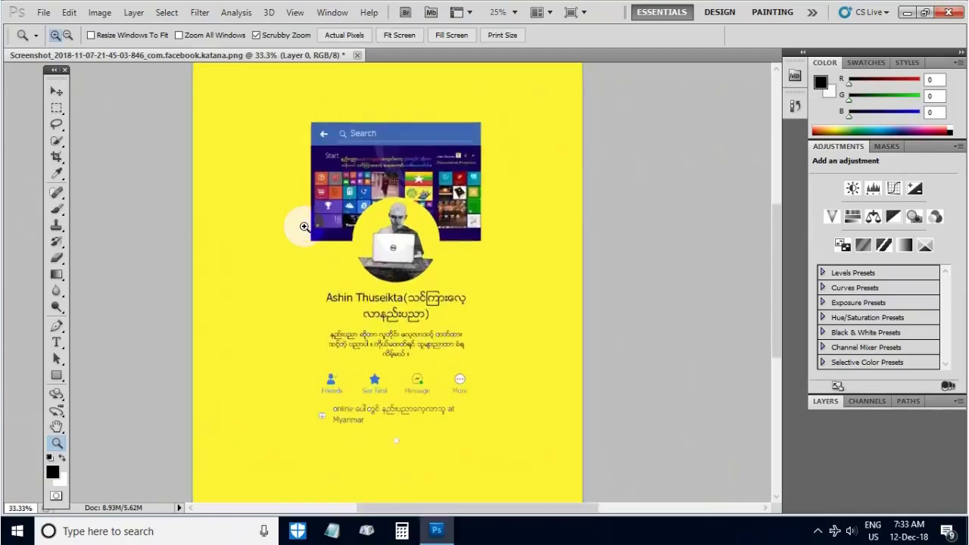
left_click(304, 227)
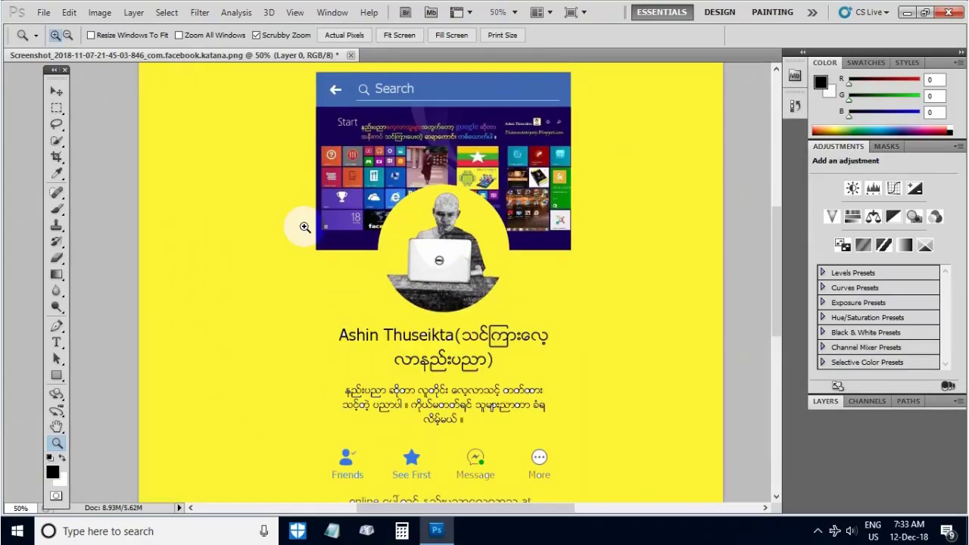
key("alt")
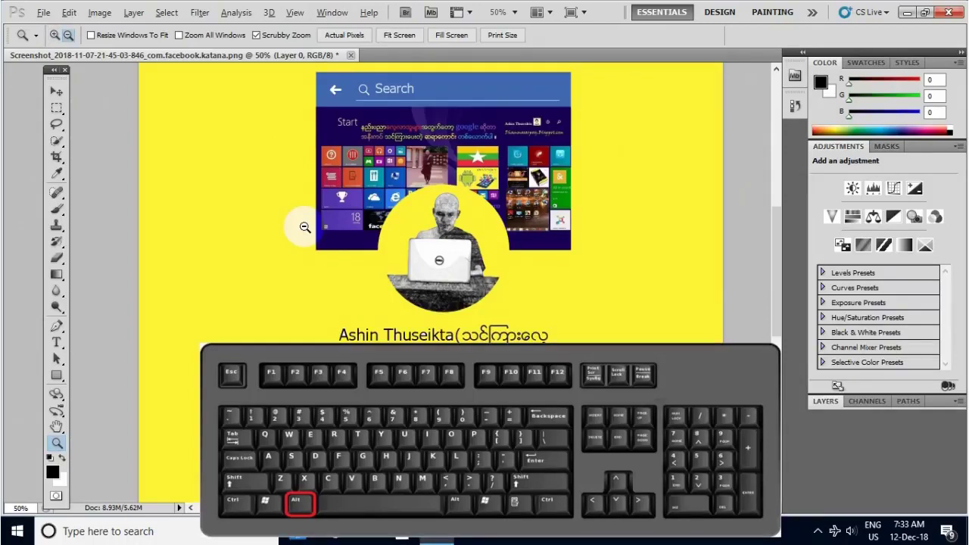
left_click(304, 227, "alt")
left_click(304, 227, "alt")
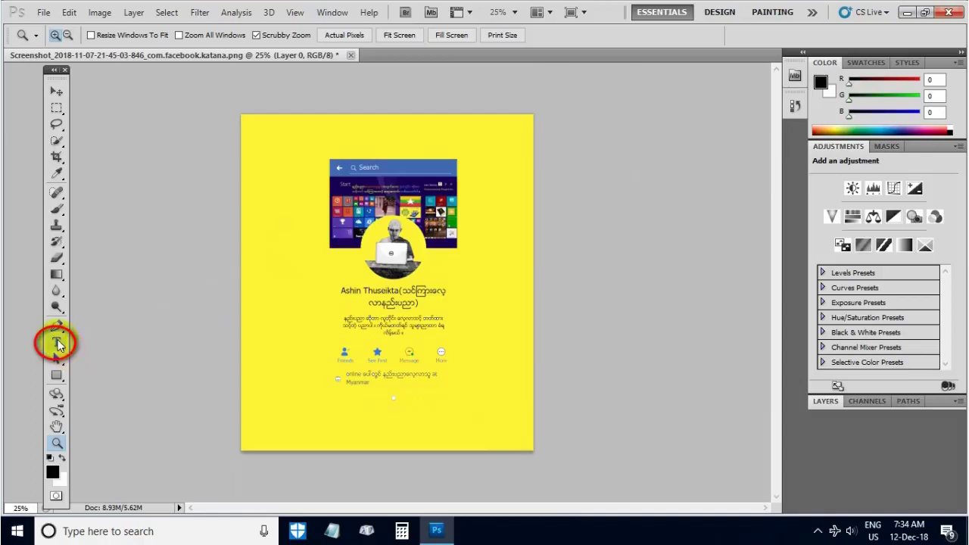
Start a Zawgyi-One 48 pt text line at the top-left and type the Burmese title 'သင်ြကားလေ့လာနည်းပညာ'.
left_click(59, 345)
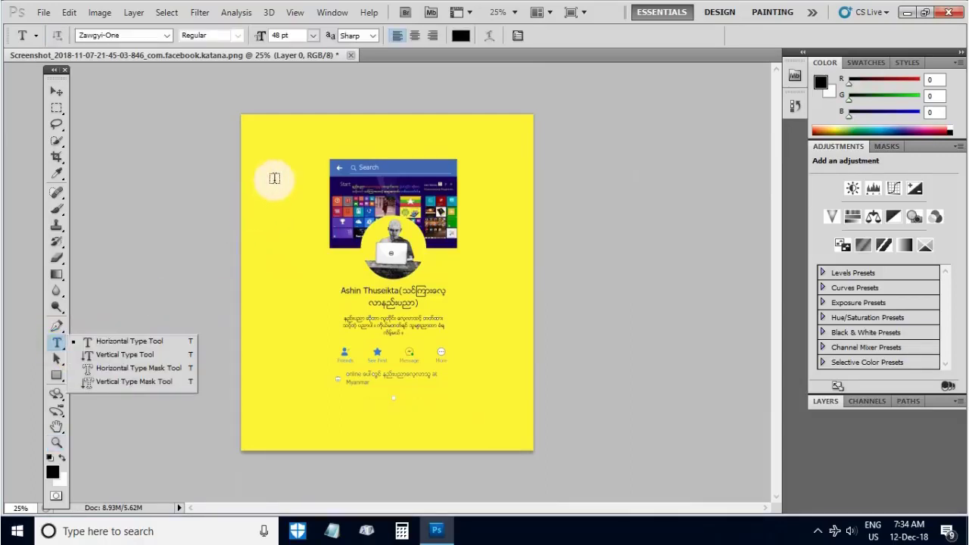
left_click(276, 152)
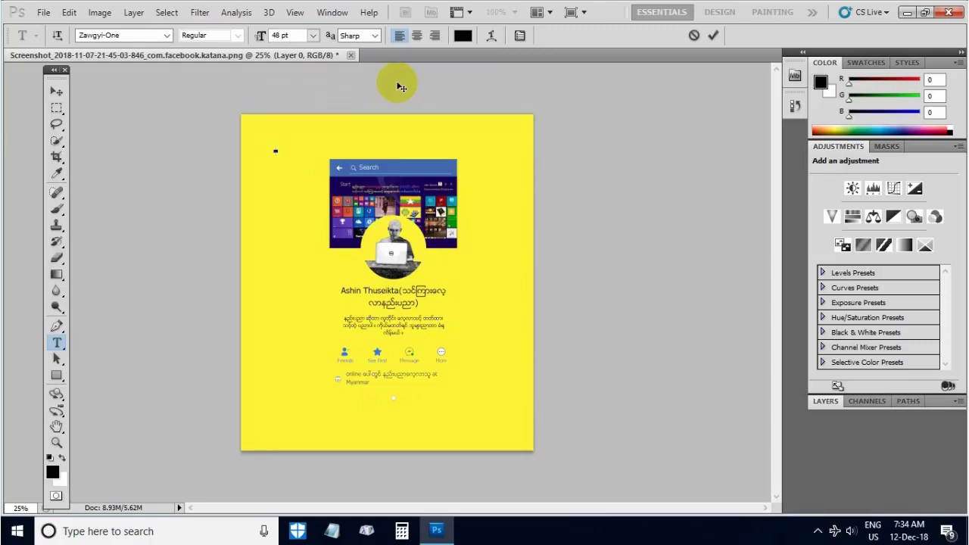
key("alt+shift")
type("သ")
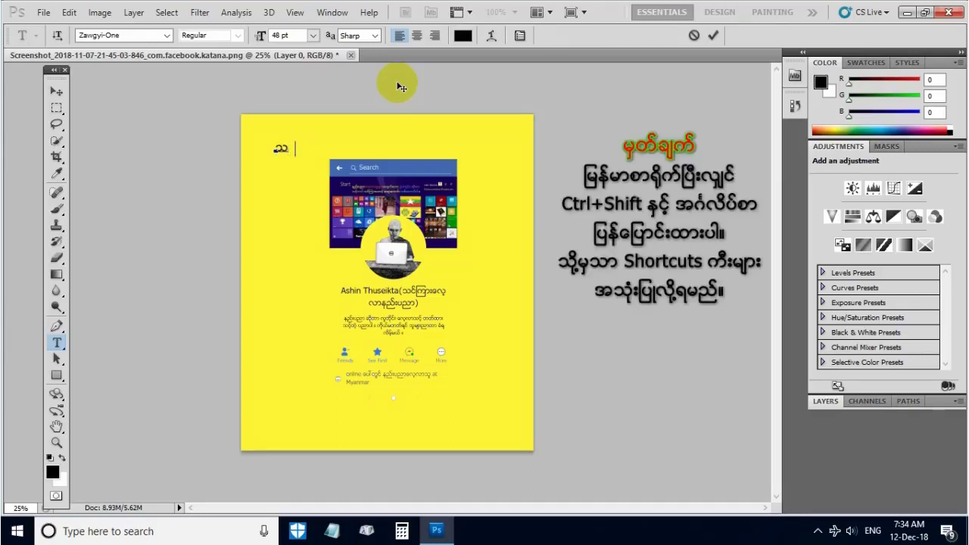
type("င်")
type("ြက")
type("ားလေ့")
type("လာနည")
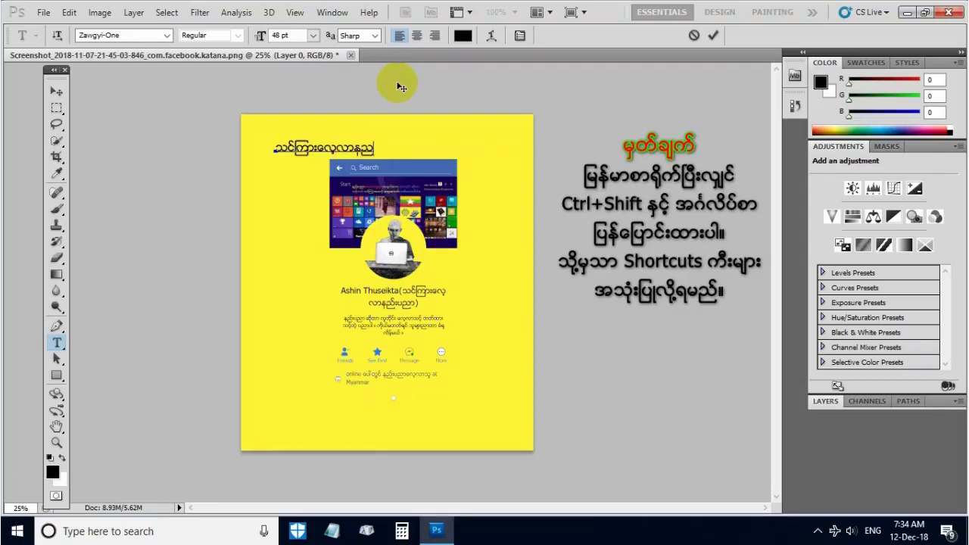
type("်းပညာ")
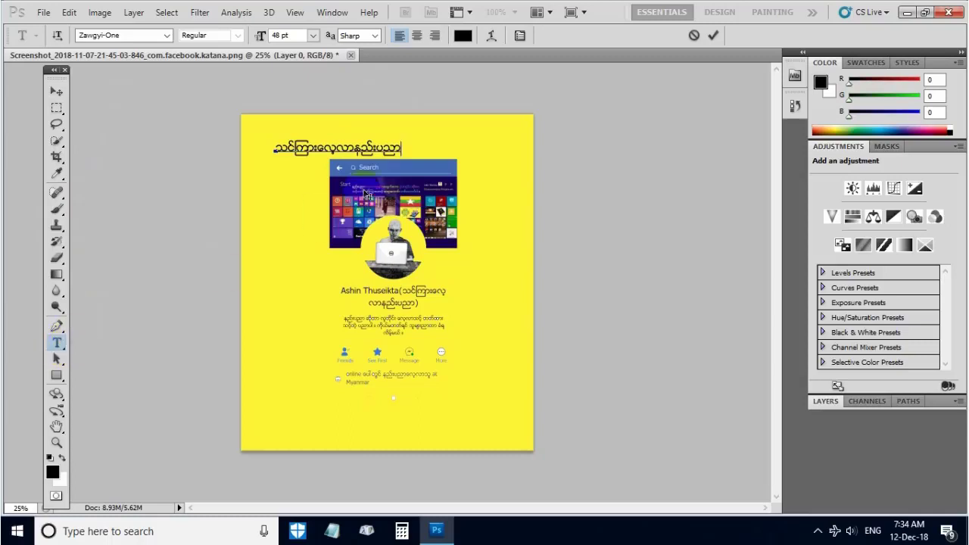
Select the Burmese title and try it at 60, 72 and 24 pt.
left_click_drag(403, 149, 261, 147)
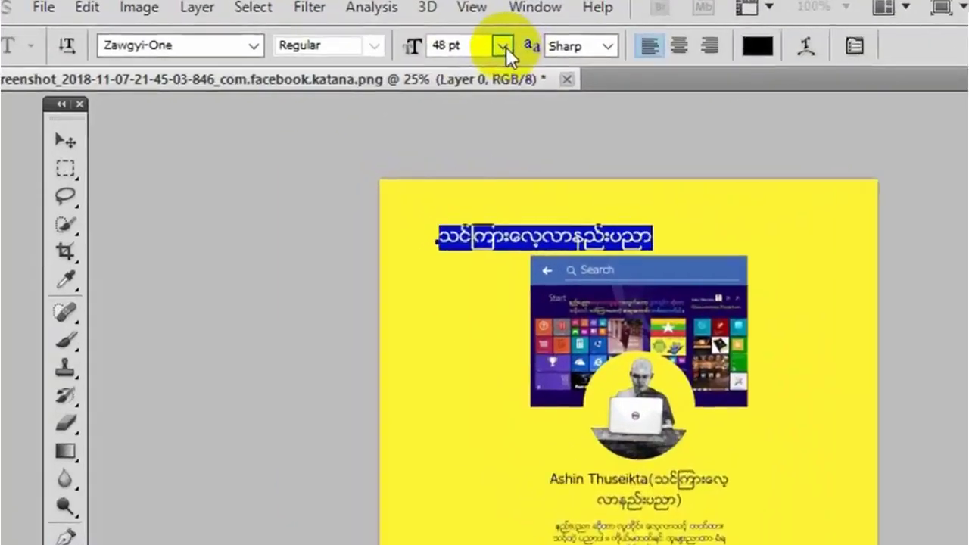
left_click(503, 47)
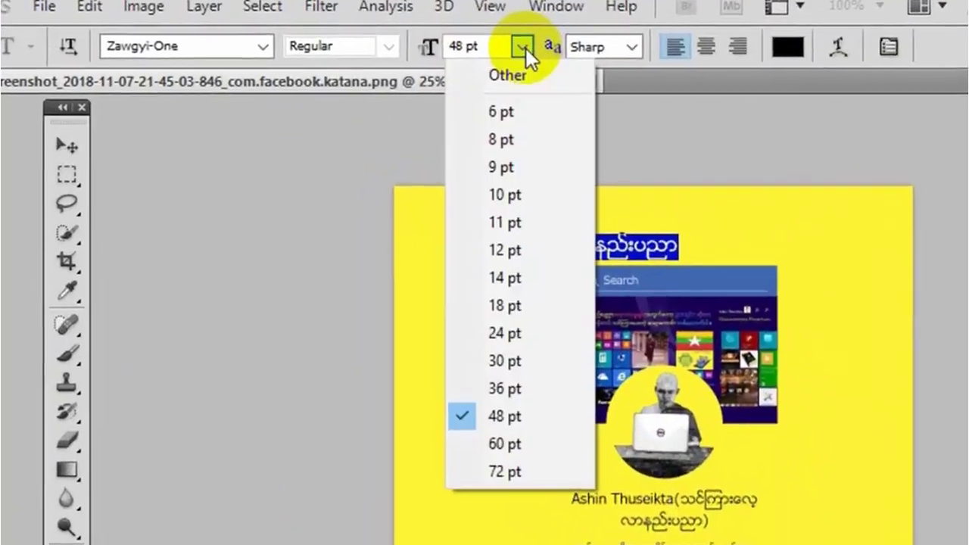
left_click(523, 441)
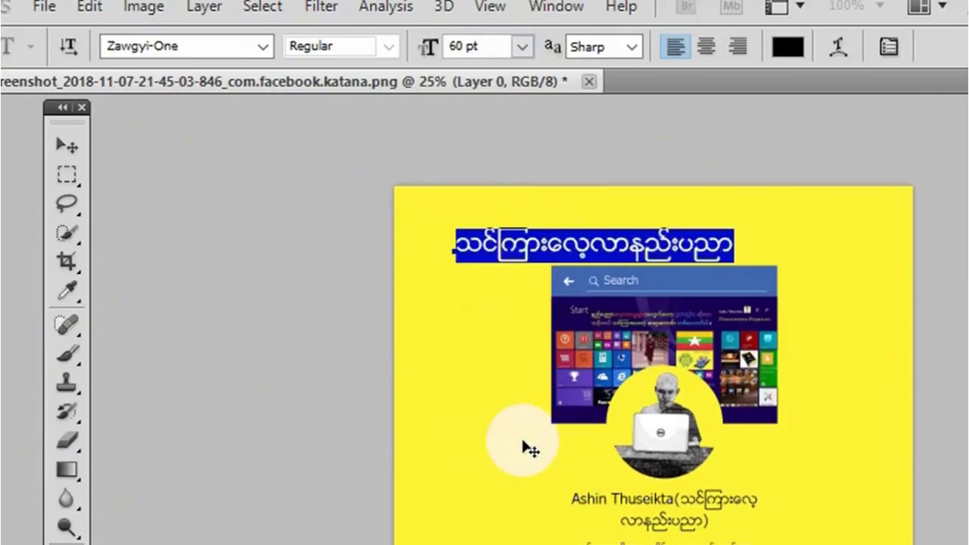
left_click(522, 47)
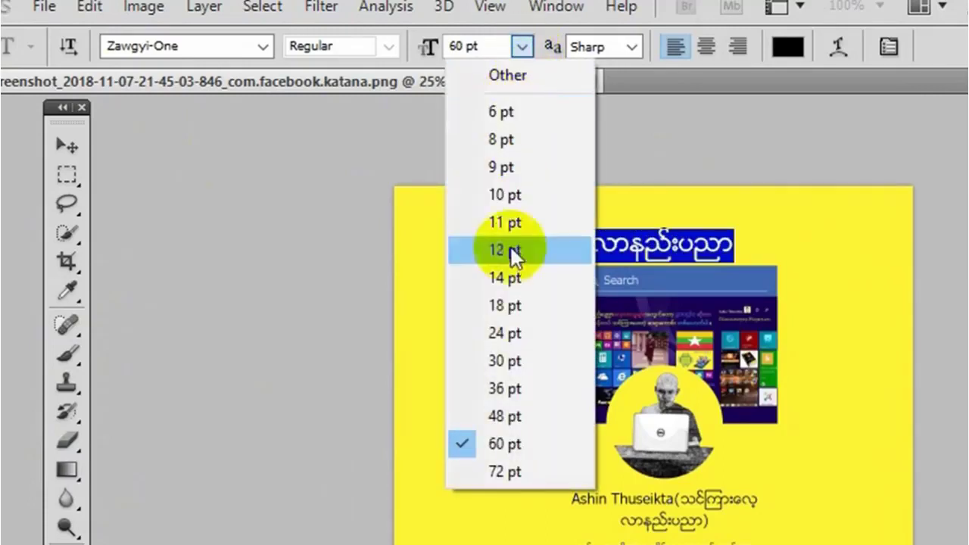
left_click(520, 467)
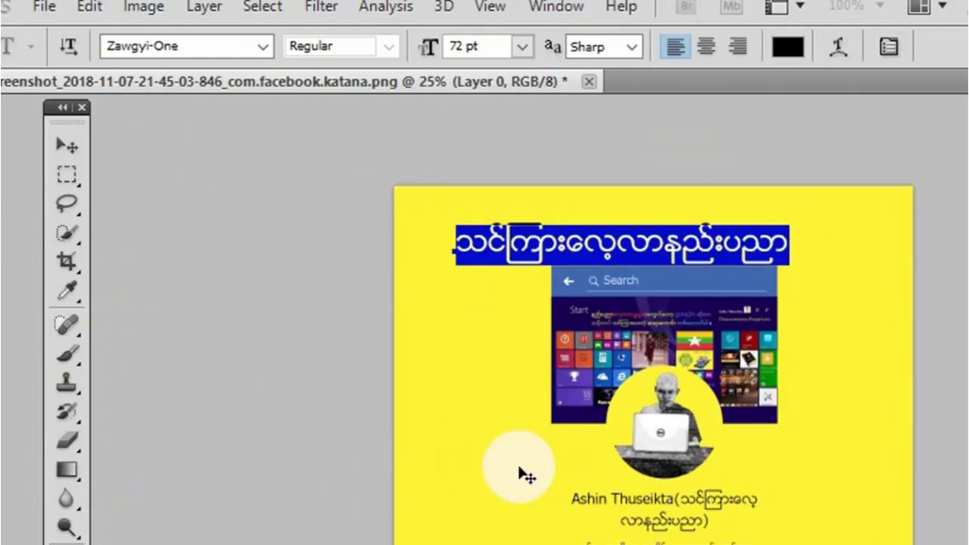
left_click(520, 49)
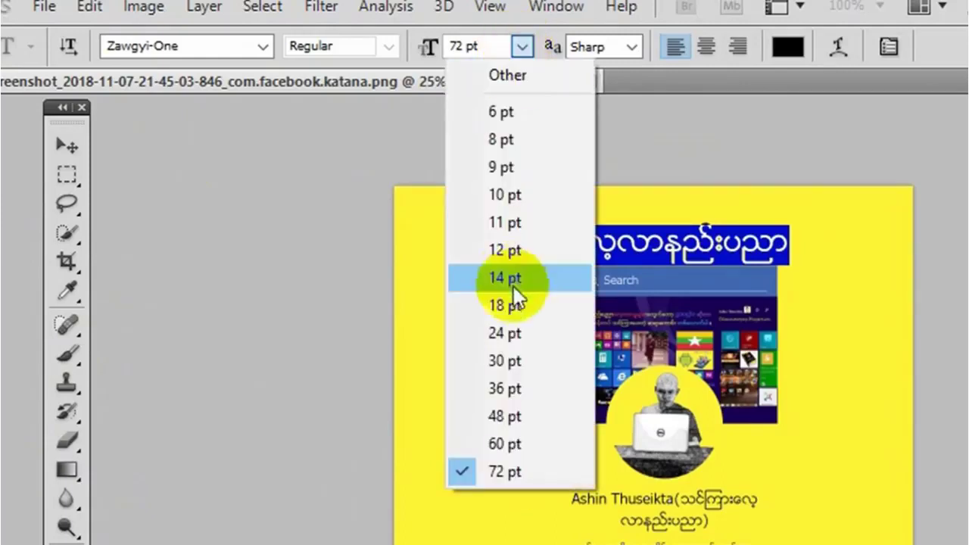
left_click(521, 334)
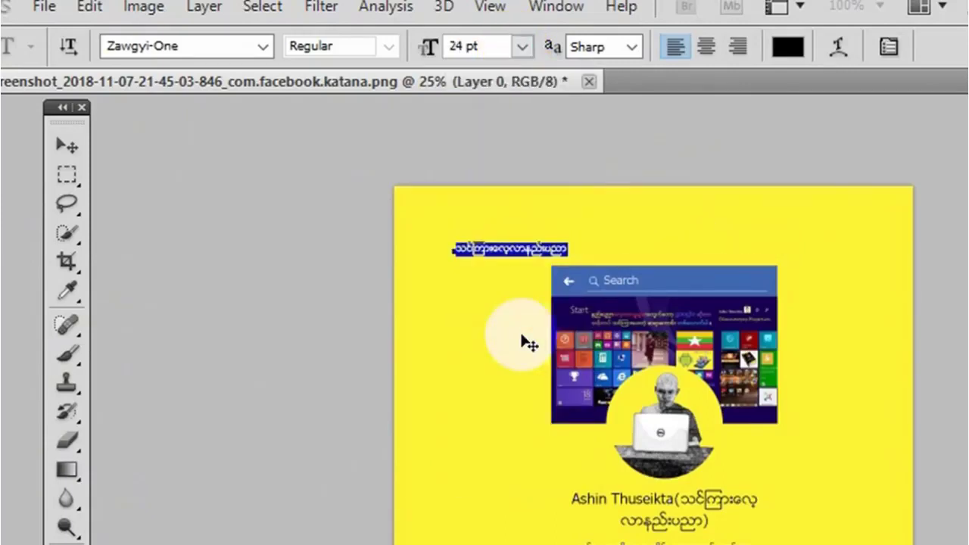
Settle the title at 48 pt and commit the text layer.
left_click(520, 48)
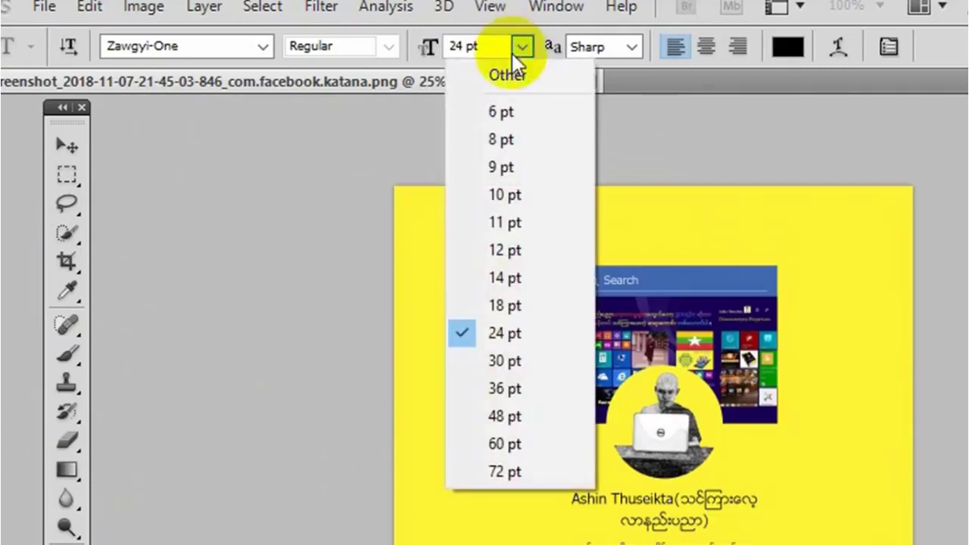
left_click(544, 417)
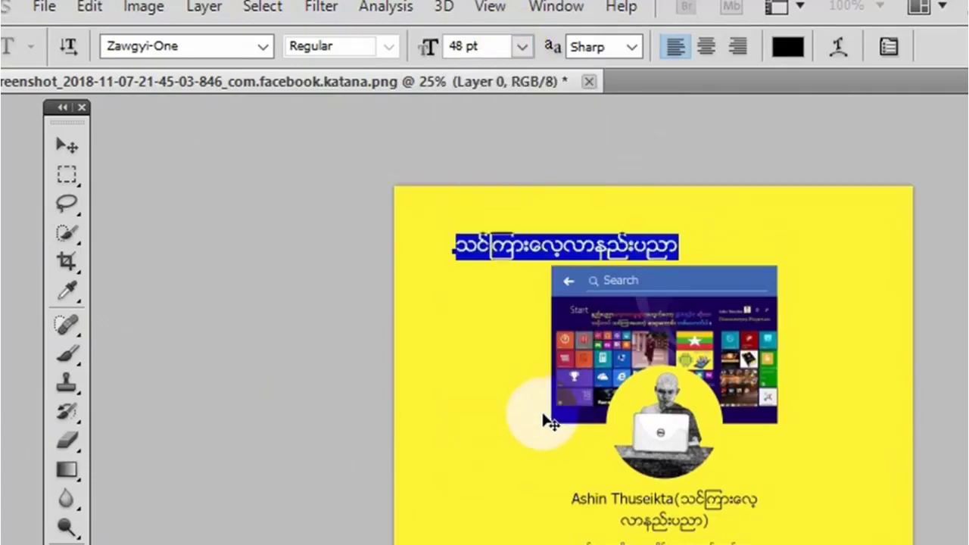
left_click(509, 341)
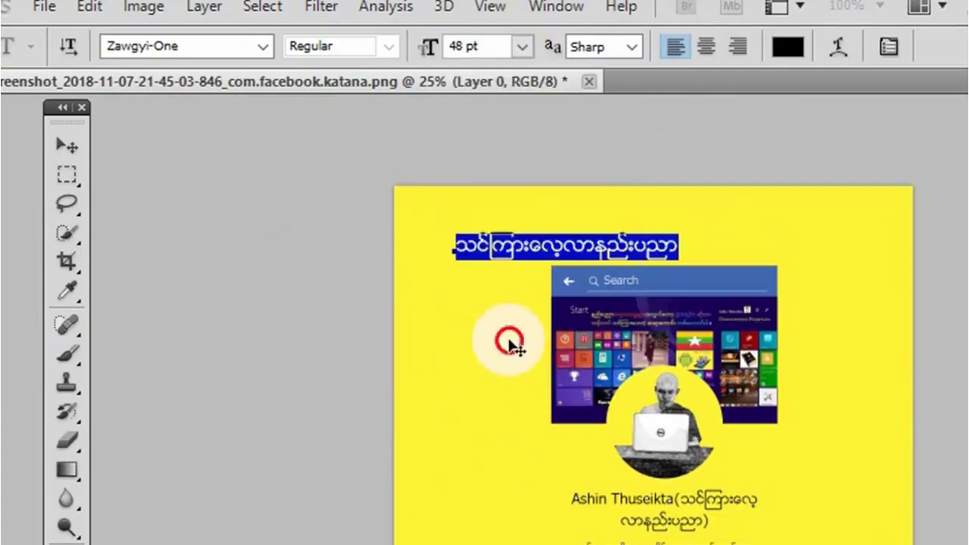
left_click(68, 146)
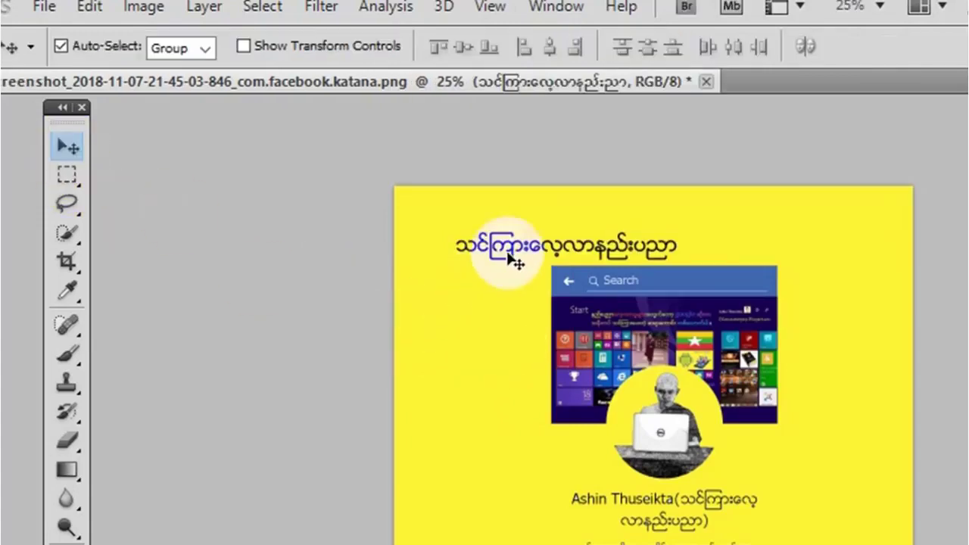
Centre the Burmese title just above the screenshot, then minimize Photoshop to the desktop.
left_click_drag(509, 258, 631, 246)
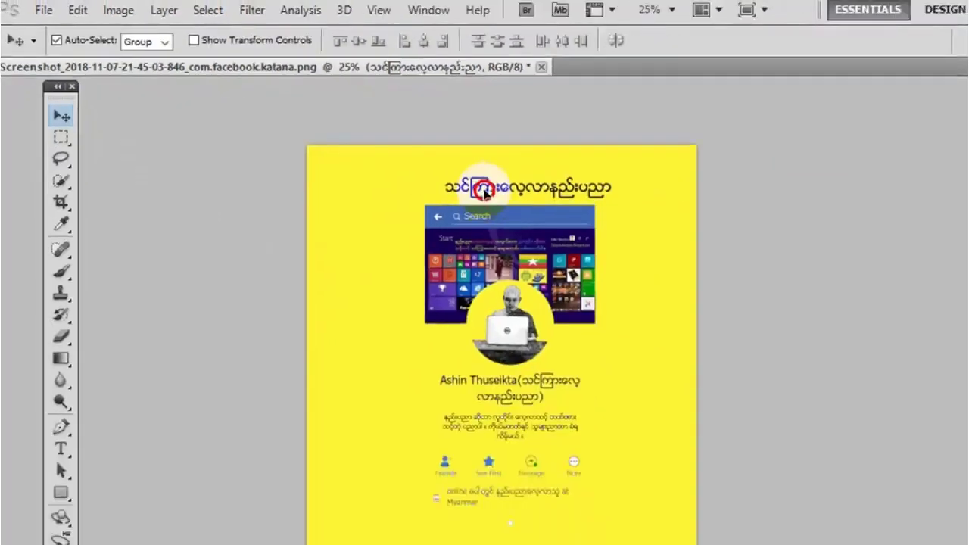
mouse_move(360, 163)
left_mouse_down()
mouse_move(360, 193)
mouse_move(358, 144)
left_mouse_up()
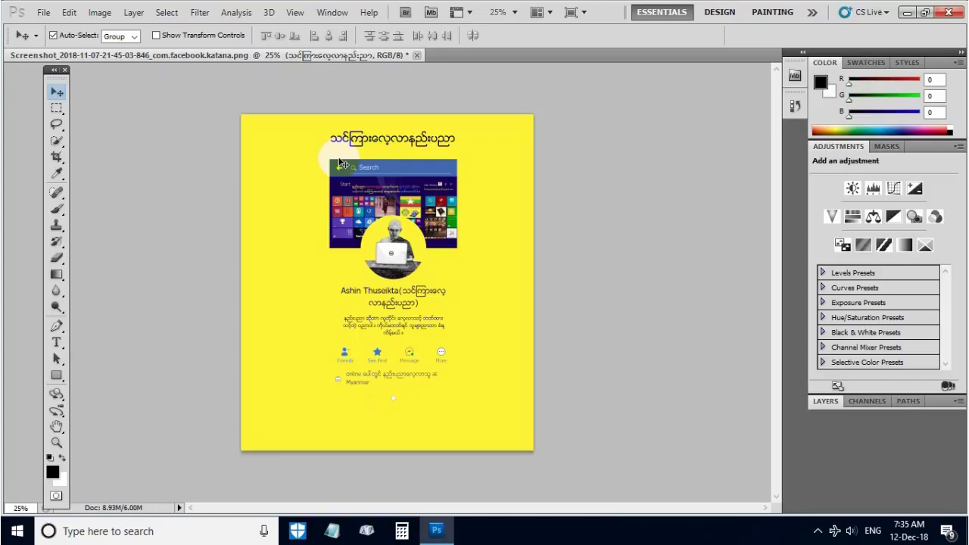
left_click(905, 13)
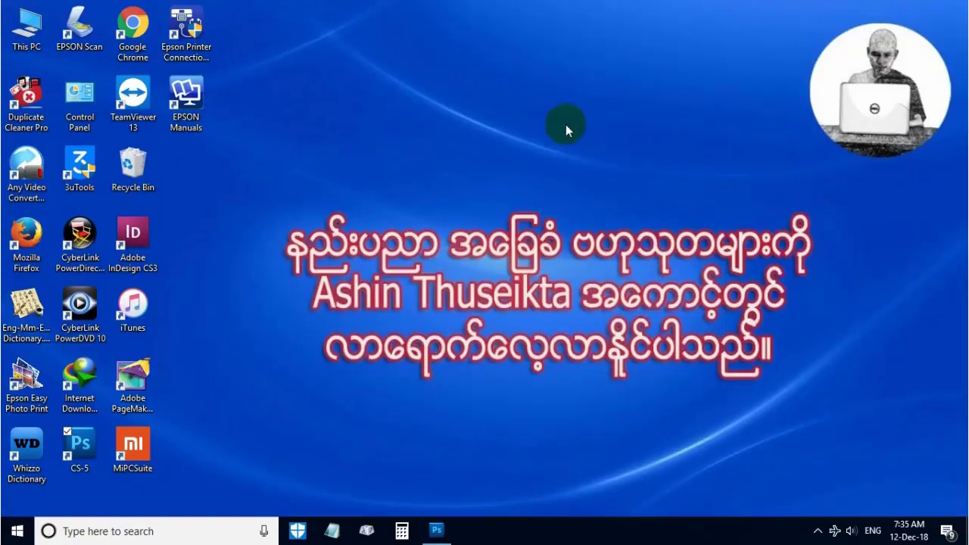